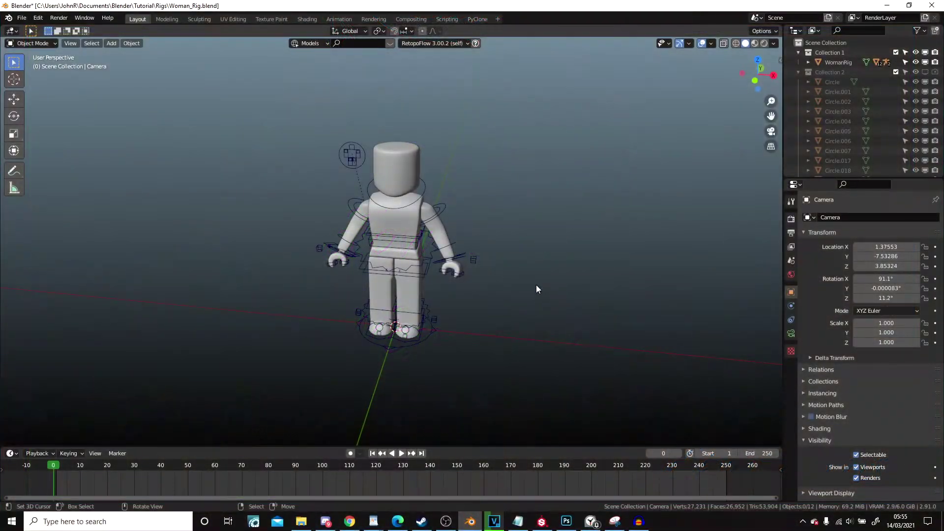
# - Select the left upper-arm control ring of the character rig in Pose Mode
pyautogui.moveTo(536, 284); pyautogui.dragTo(507, 210, button='middle')
pyautogui.scroll(2, 515, 288)
pyautogui.scroll(2, 552, 281)
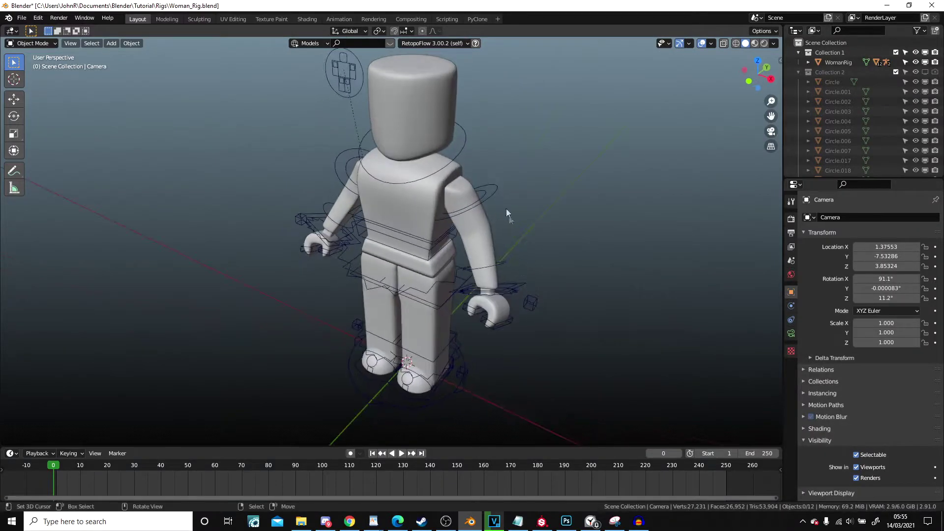
pyautogui.rightClick(500, 187)
pyautogui.click(458, 116)
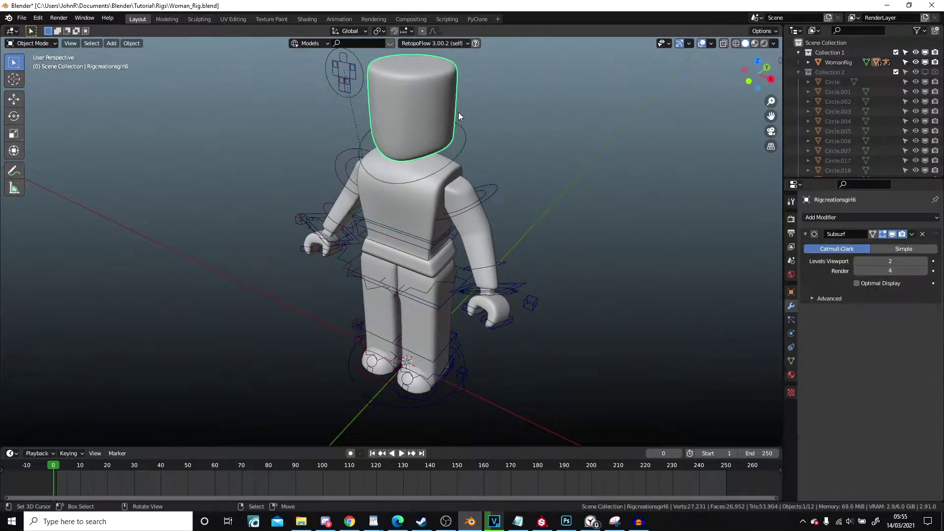
pyautogui.rightClick(469, 185)
pyautogui.rightClick(495, 193)
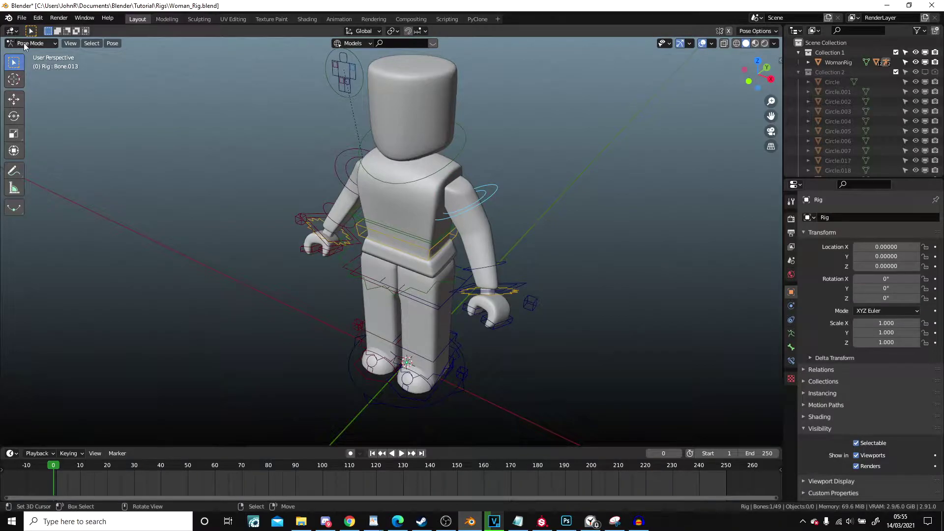
# - Try to bend the left elbow from a side view by rotating the forearm control ring
pyautogui.keyDown('shift'); pyautogui.moveTo(397, 195); pyautogui.dragTo(337, 168, button='middle'); pyautogui.keyUp('shift')
pyautogui.scroll(2, 459, 251)
pyautogui.rightClick(454, 231)
pyautogui.moveTo(470, 234); pyautogui.dragTo(540, 265, button='middle')
pyautogui.scroll(-5, 533, 219)
pyautogui.scroll(2, 492, 234)
pyautogui.scroll(-1, 509, 238)
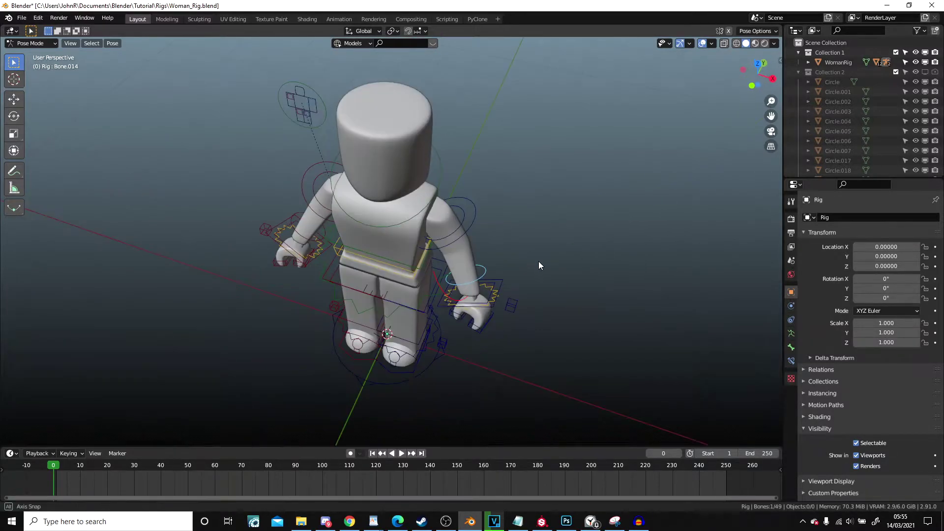
pyautogui.moveTo(503, 182); pyautogui.dragTo(491, 149, button='middle')
pyautogui.scroll(2, 491, 150)
pyautogui.moveTo(536, 174); pyautogui.dragTo(600, 186, button='middle')
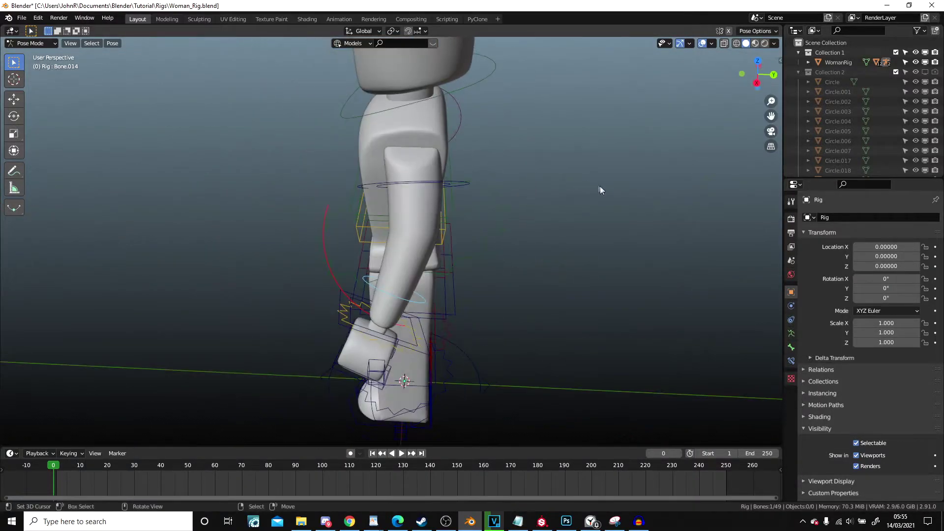
pyautogui.press('r')
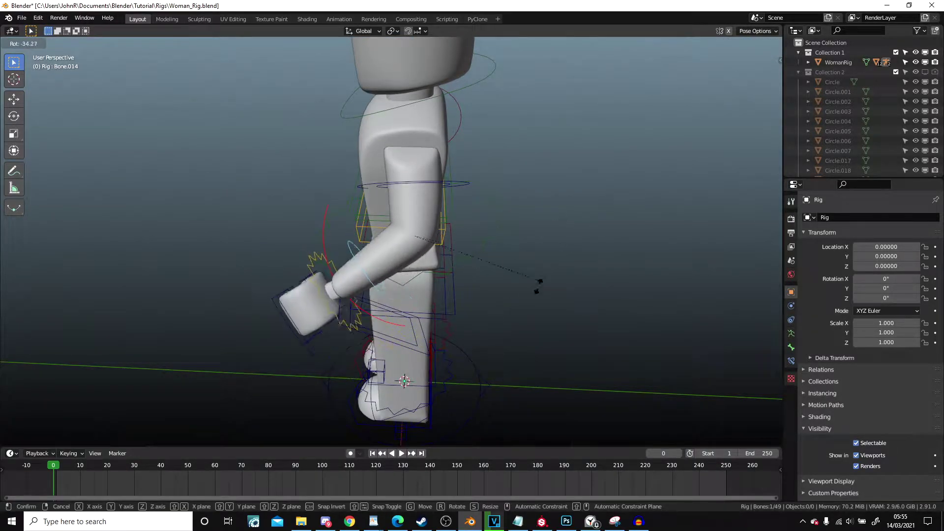
pyautogui.click(527, 252)
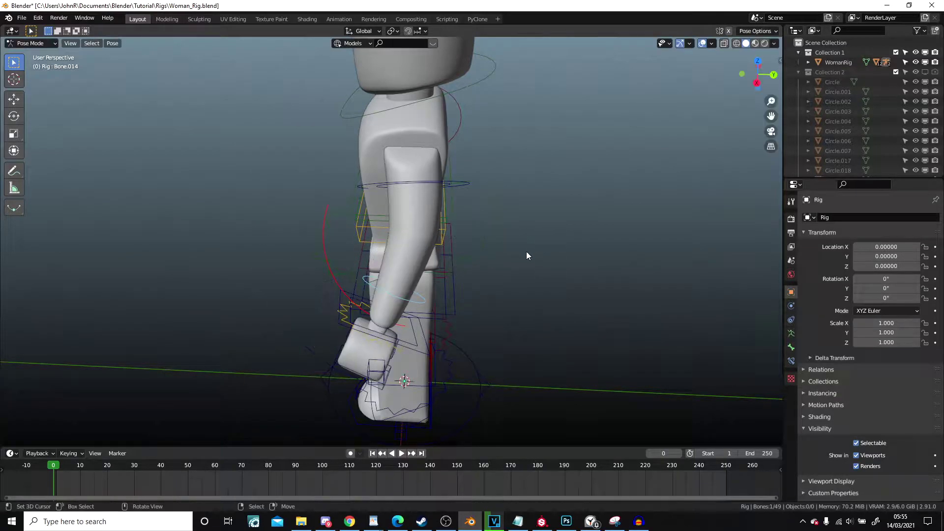
# - Rotate the left forearm control by -63.3° in side view and try turning it sideways from above
pyautogui.moveTo(526, 251); pyautogui.dragTo(450, 156, button='middle')
pyautogui.moveTo(261, 131); pyautogui.dragTo(444, 161, button='middle')
pyautogui.press('r')
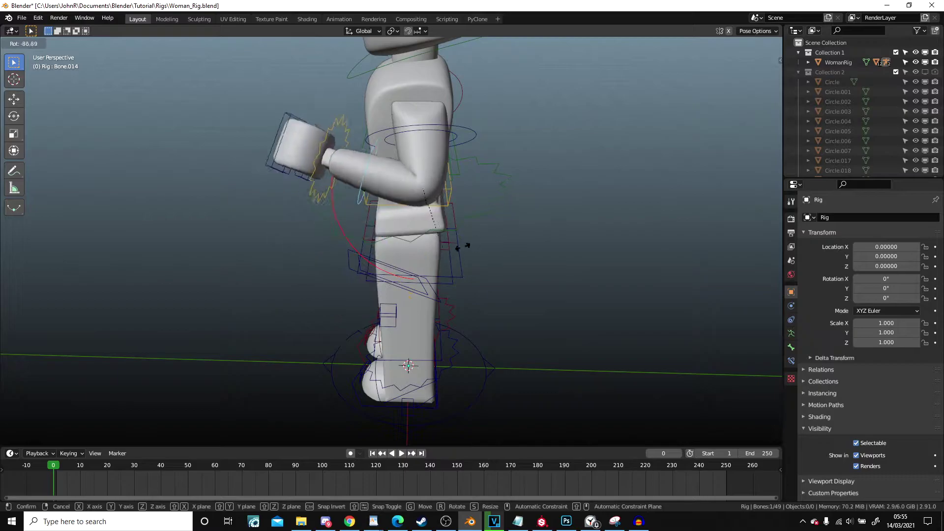
pyautogui.click(491, 265)
pyautogui.moveTo(491, 266); pyautogui.dragTo(596, 309, button='middle')
pyautogui.press('r')
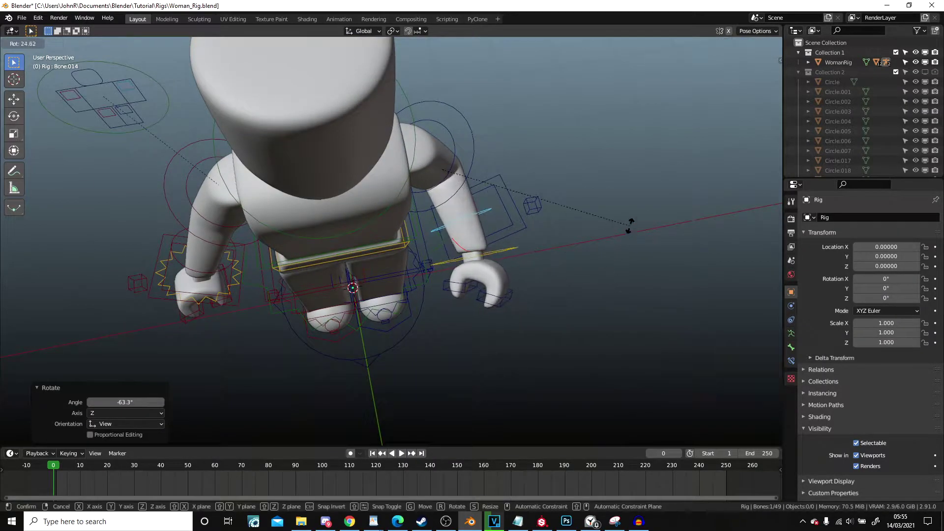
pyautogui.click(565, 268)
# - Swing the left upper-arm control by -79.3° seen from above, and rotate it about 46° in front view
pyautogui.click(474, 153)
pyautogui.moveTo(496, 155); pyautogui.dragTo(550, 147, button='middle')
pyautogui.press('r')
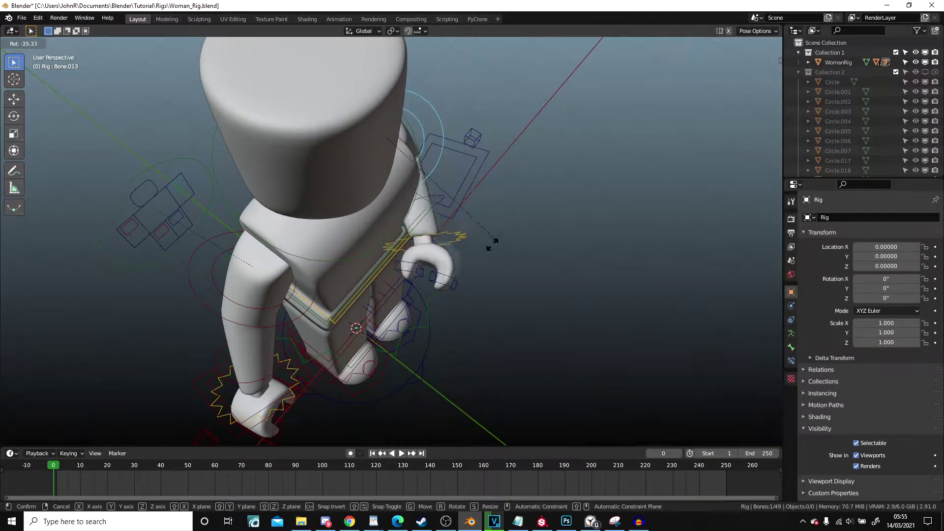
pyautogui.click(413, 342)
pyautogui.moveTo(473, 258); pyautogui.dragTo(437, 282, button='middle')
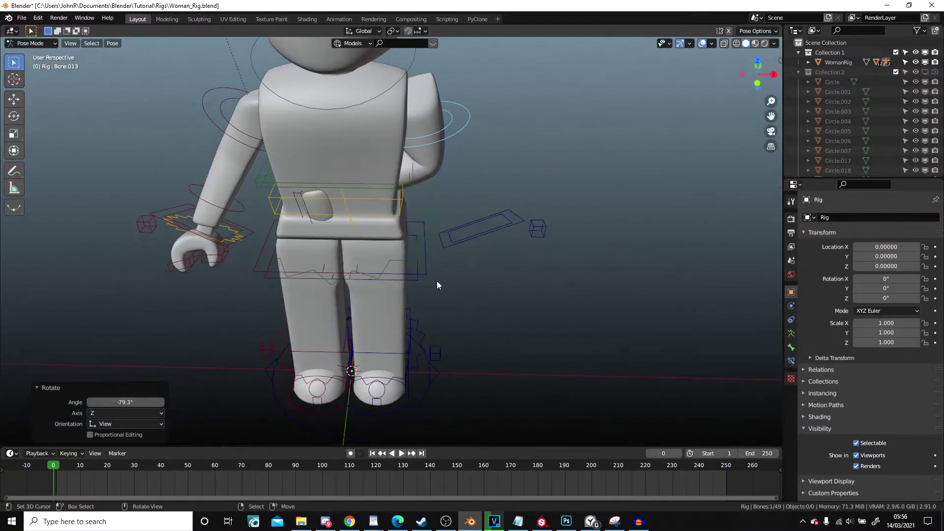
pyautogui.press('r')
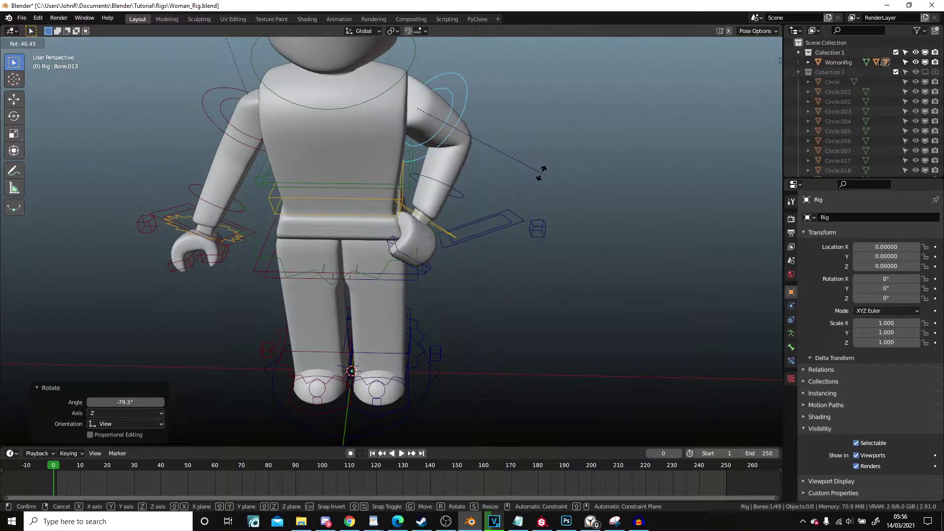
pyautogui.click(541, 172)
# - Clear the rotations of the left upper-arm and forearm controls
pyautogui.scroll(-4, 532, 190)
pyautogui.hotkey('alt', 'r')
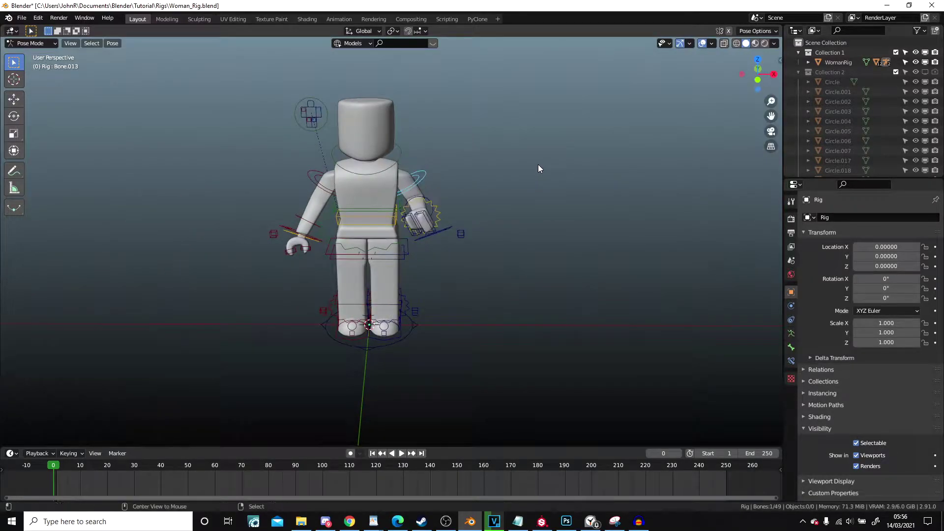
pyautogui.click(432, 200)
pyautogui.moveTo(432, 199); pyautogui.dragTo(414, 226, button='middle')
# - Try moving the control behind the left heel and rotating the jagged left foot control
pyautogui.moveTo(472, 242); pyautogui.dragTo(491, 191, button='middle')
pyautogui.scroll(3, 491, 231)
pyautogui.moveTo(491, 191); pyautogui.dragTo(375, 168, button='middle')
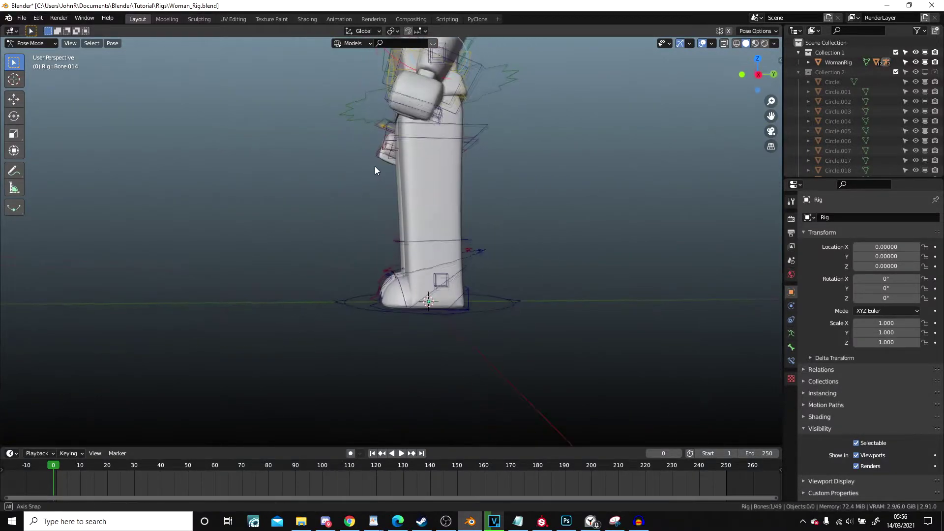
pyautogui.scroll(3, 487, 296)
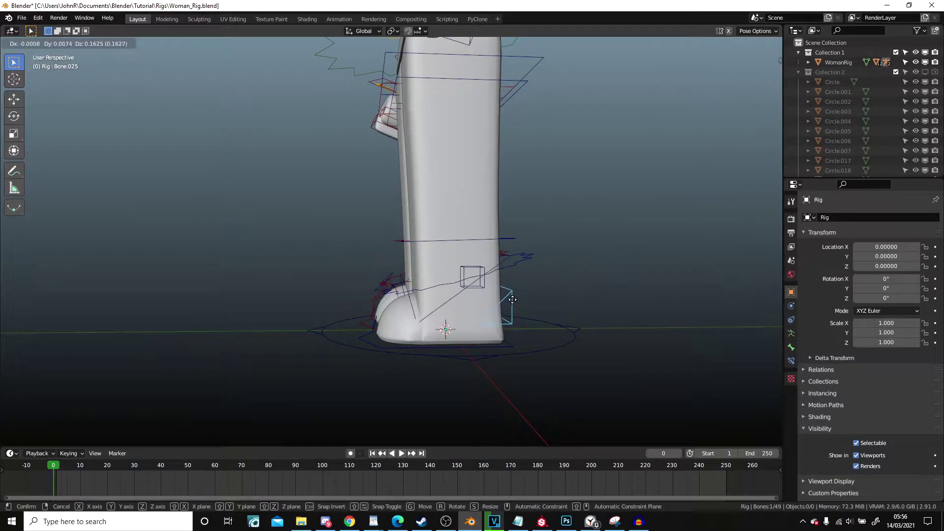
pyautogui.click(498, 284)
pyautogui.click(506, 262)
pyautogui.press('r')
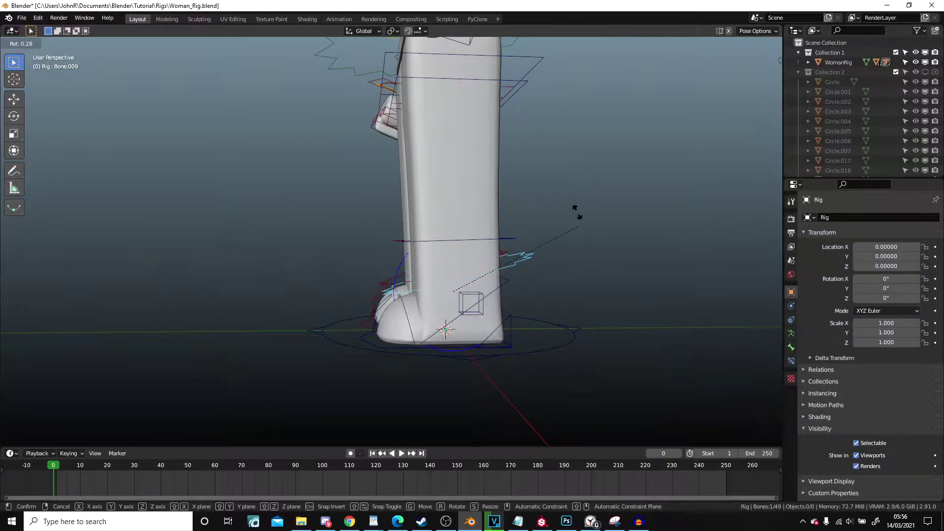
pyautogui.rightClick(540, 224)
# - Try to bend the left knee by rotating the shin control in side view
pyautogui.moveTo(537, 224); pyautogui.dragTo(549, 281, button='middle')
pyautogui.rightClick(492, 281)
pyautogui.press('r')
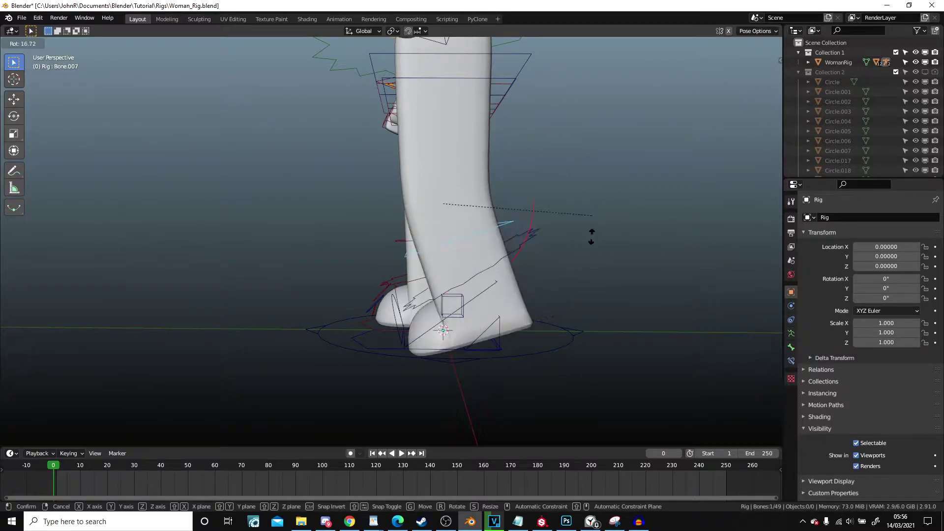
pyautogui.rightClick(592, 73)
# - Try to move the left thigh control in front view
pyautogui.scroll(-3, 560, 114)
pyautogui.keyDown('shift'); pyautogui.moveTo(499, 138); pyautogui.dragTo(597, 259, button='middle'); pyautogui.keyUp('shift')
pyautogui.scroll(3, 598, 258)
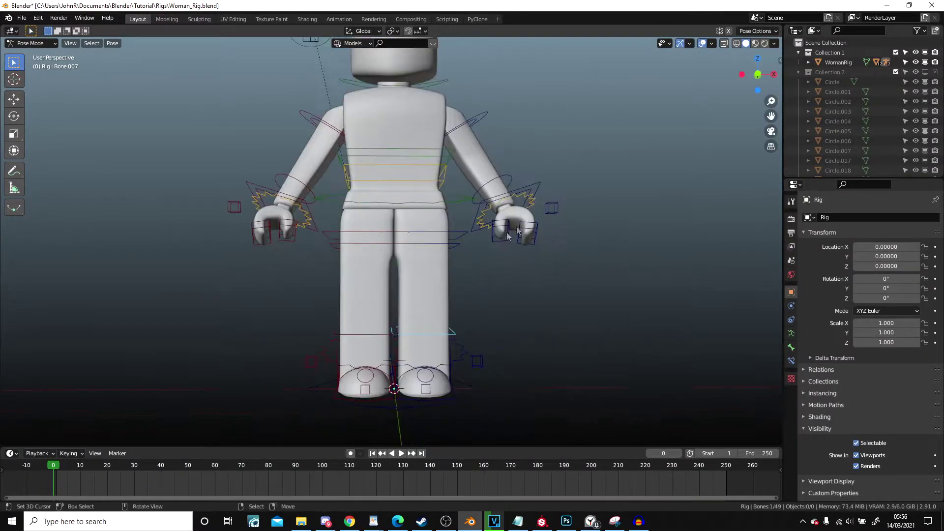
pyautogui.click(458, 245)
pyautogui.press('g')
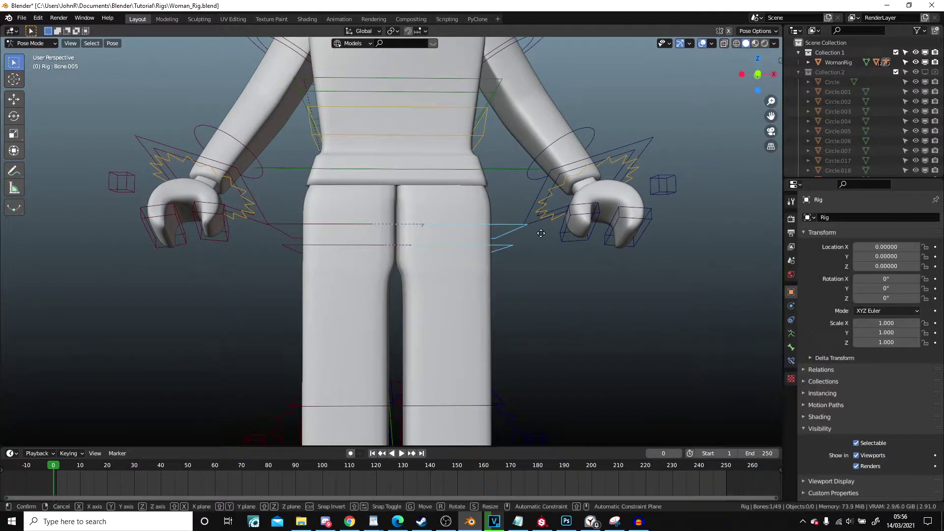
pyautogui.rightClick(544, 250)
# - Raise the left leg forward by rotating the thigh control -64° in side view, and bend the knee with the shin control
pyautogui.scroll(-3, 554, 253)
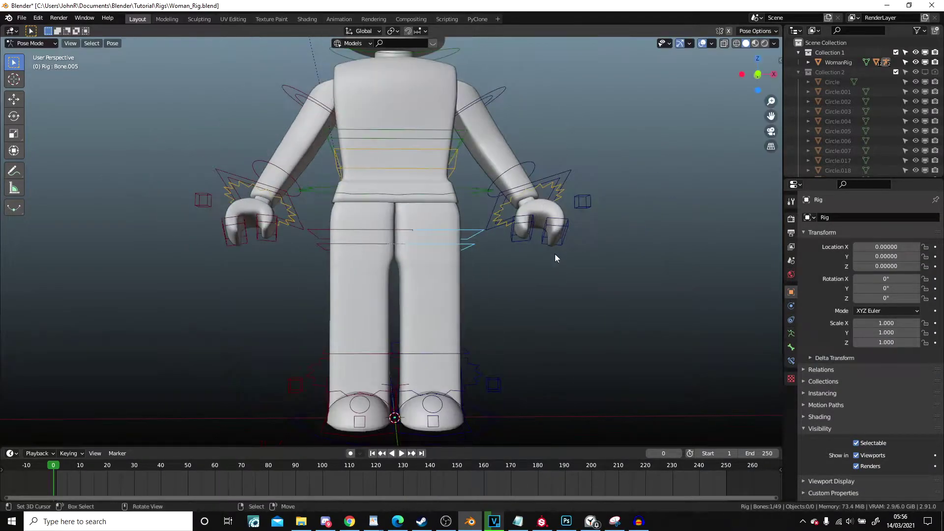
pyautogui.moveTo(554, 253); pyautogui.dragTo(396, 239, button='middle')
pyautogui.press('r')
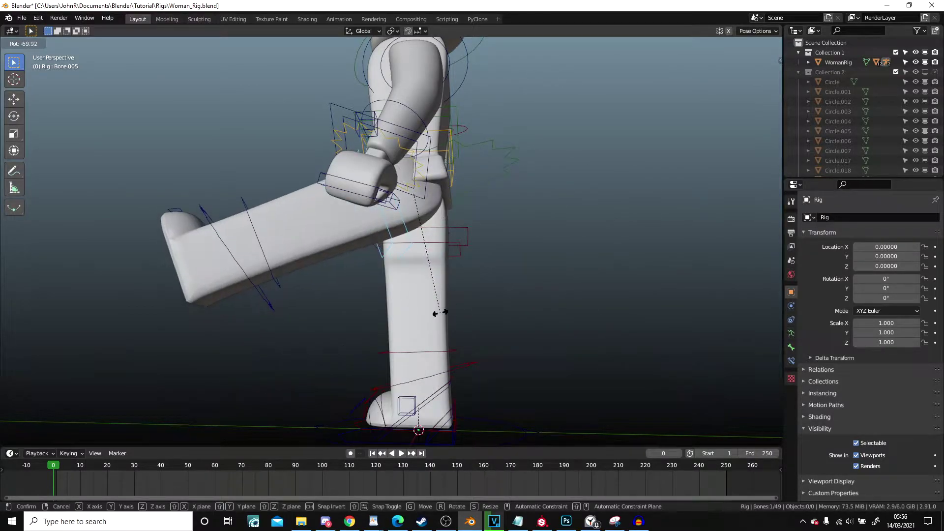
pyautogui.click(262, 306)
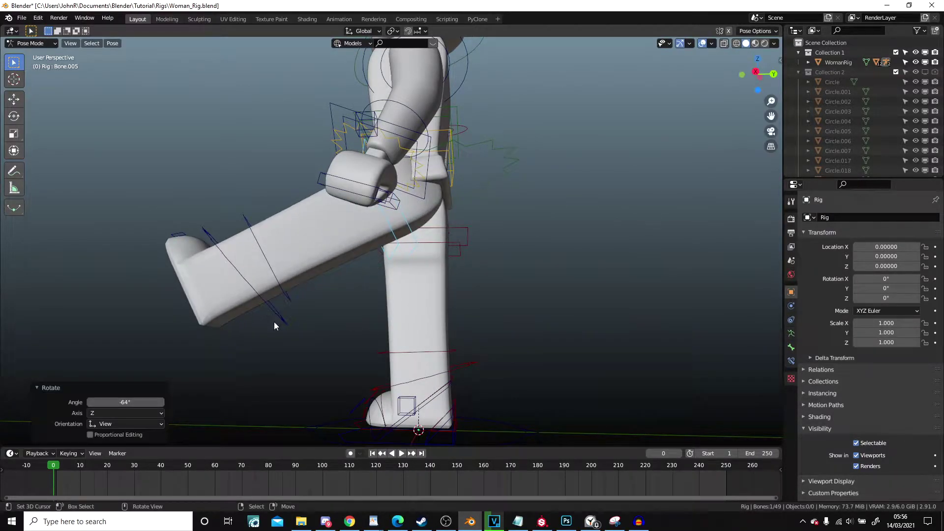
pyautogui.press('r')
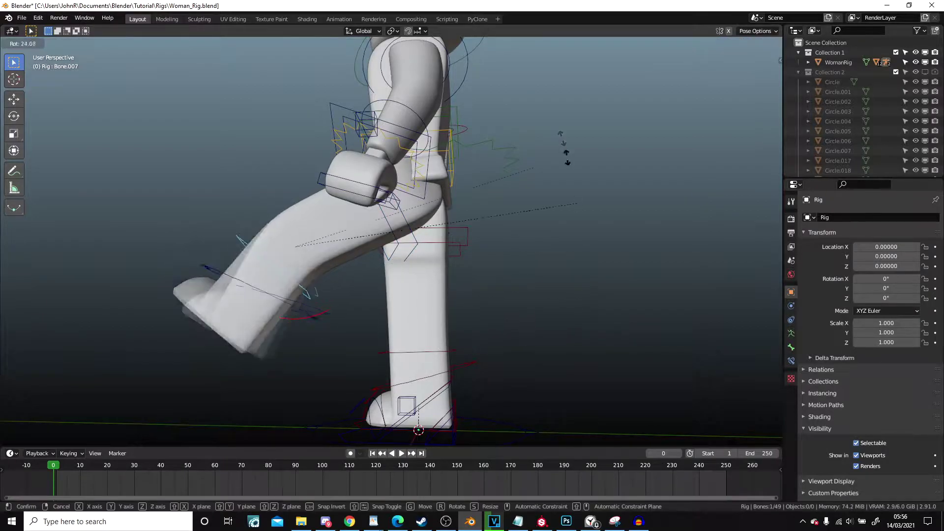
pyautogui.click(479, 393)
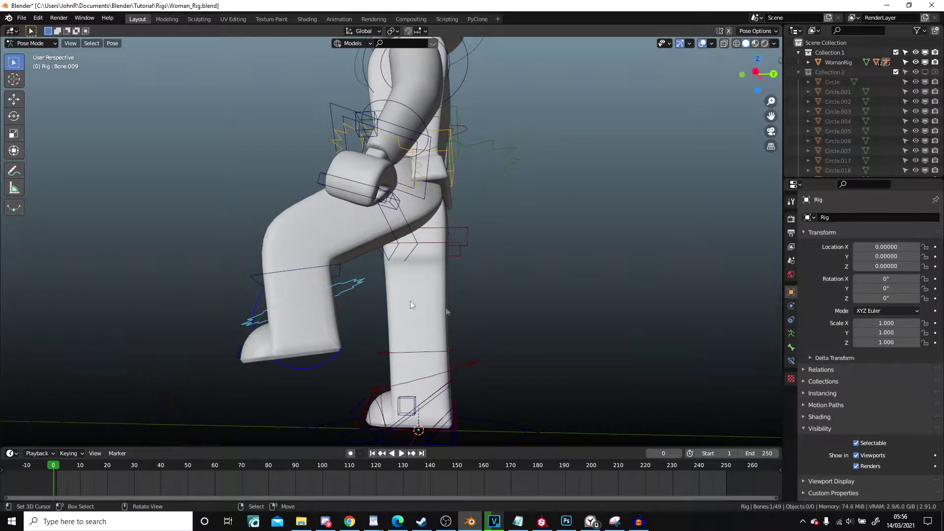
# - Select all the rig's controls and clear their rotations to restore the rest pose
pyautogui.press('r')
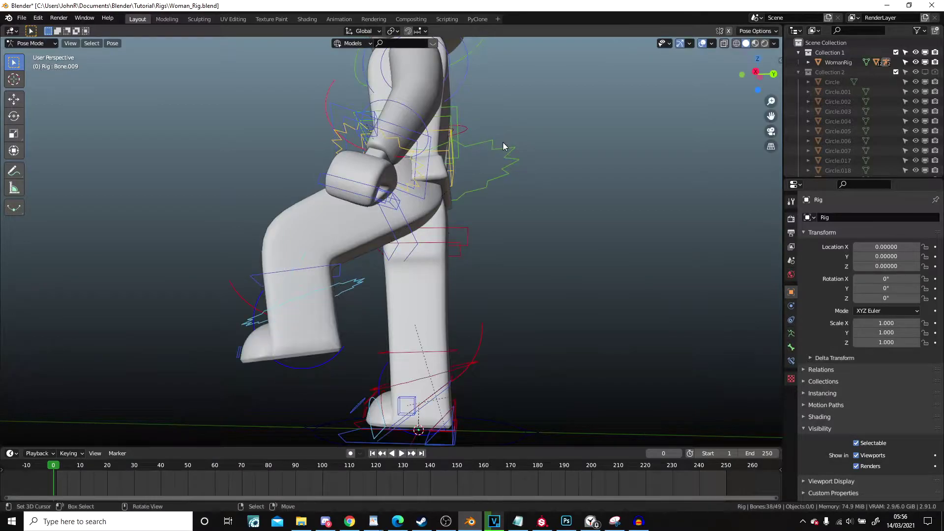
pyautogui.rightClick(503, 143)
pyautogui.moveTo(493, 189); pyautogui.dragTo(462, 229, button='middle')
# - Try tilting the whole character to both sides with the box-shaped control around the waist
pyautogui.press('r')
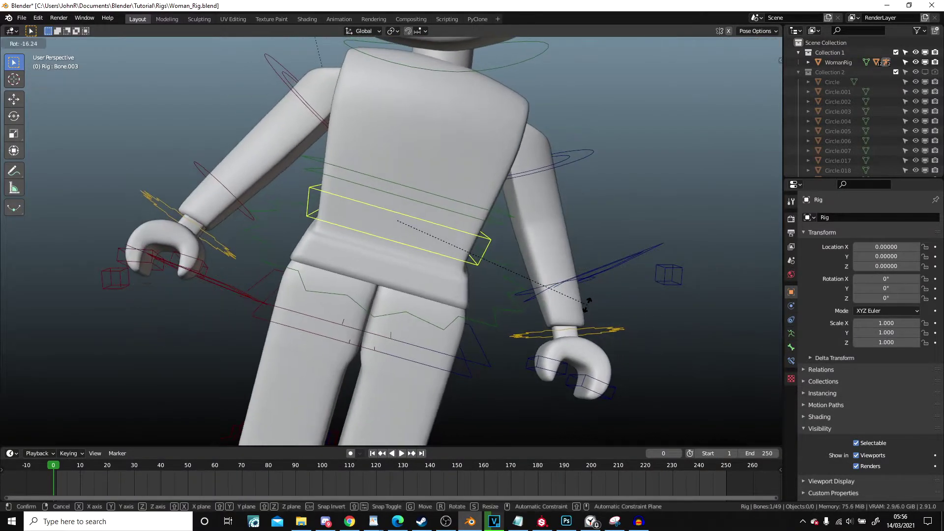
pyautogui.rightClick(522, 386)
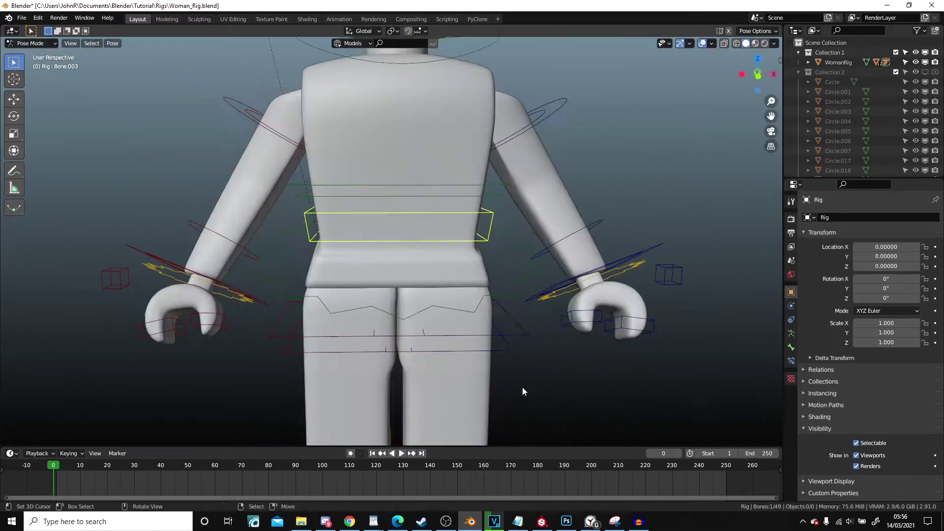
pyautogui.scroll(-4, 523, 386)
pyautogui.press('r')
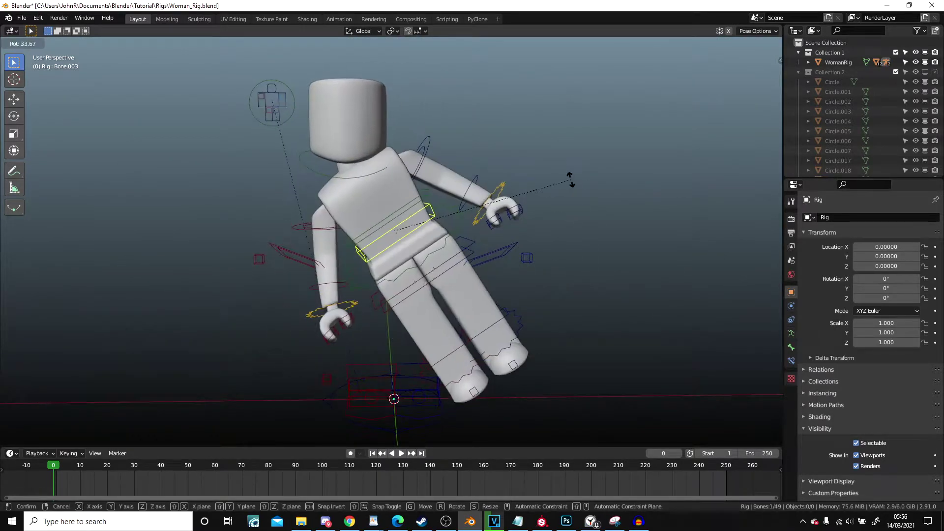
pyautogui.rightClick(547, 333)
# - Try tilting the head sideways by rotating the neck control ring
pyautogui.scroll(2, 549, 336)
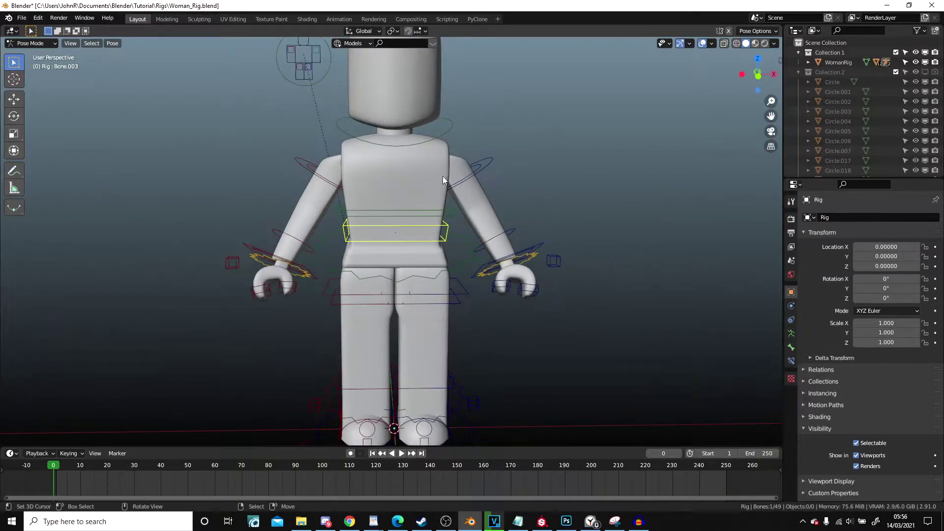
pyautogui.press('r')
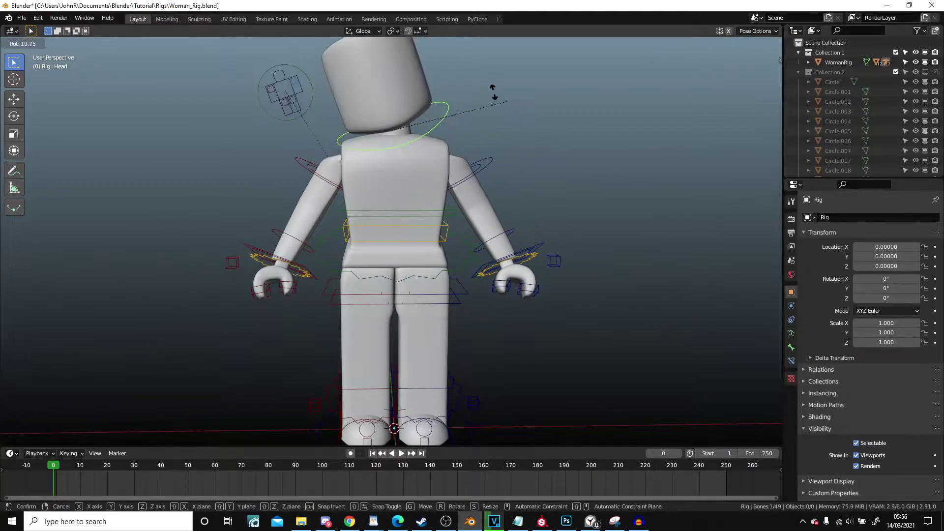
pyautogui.rightClick(510, 123)
# - Try swinging the hips and legs sideways by rotating the jagged hip control
pyautogui.scroll(2, 518, 280)
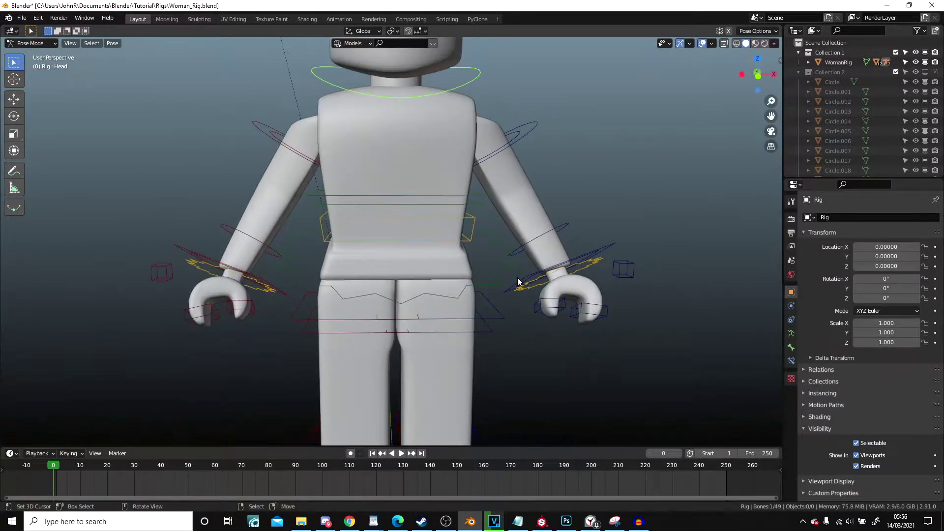
pyautogui.scroll(-2, 582, 232)
pyautogui.press('r')
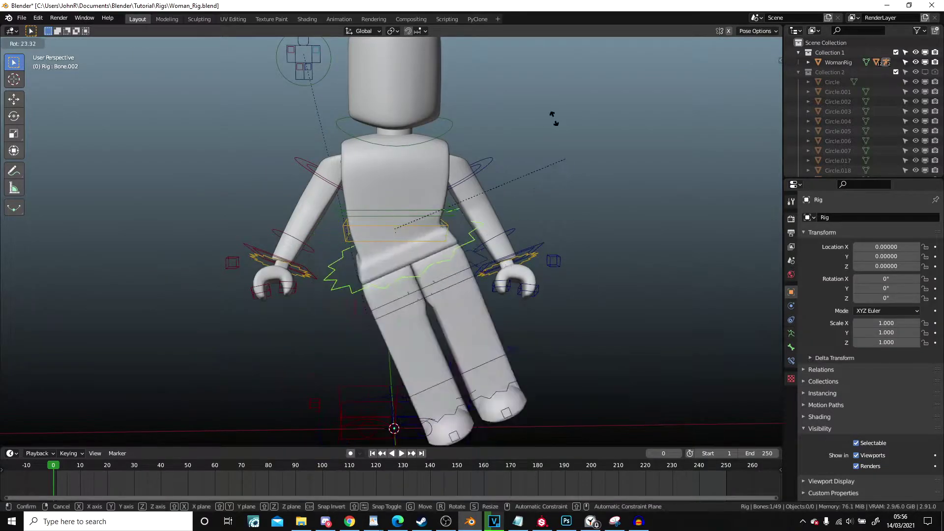
pyautogui.rightClick(508, 195)
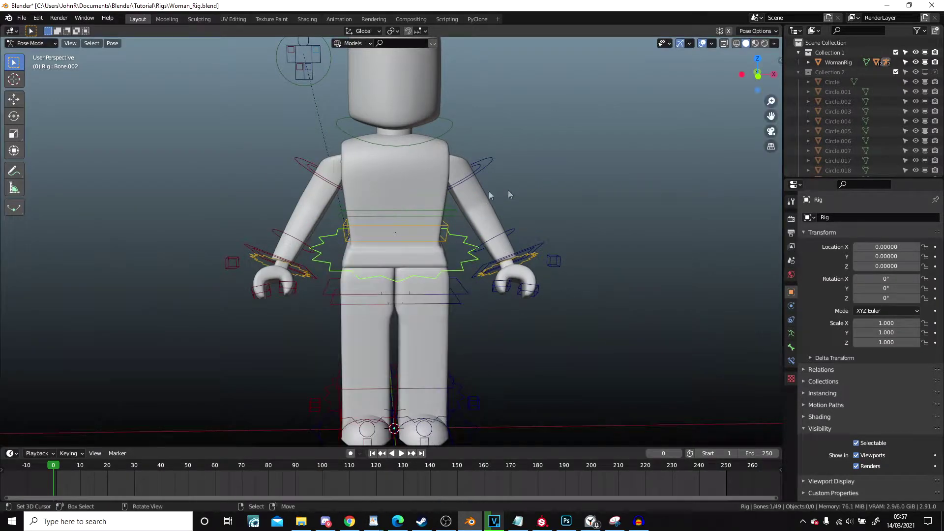
# - Try leaning the upper body sideways by rotating the torso control above the waist box
pyautogui.click(446, 214)
pyautogui.press('r')
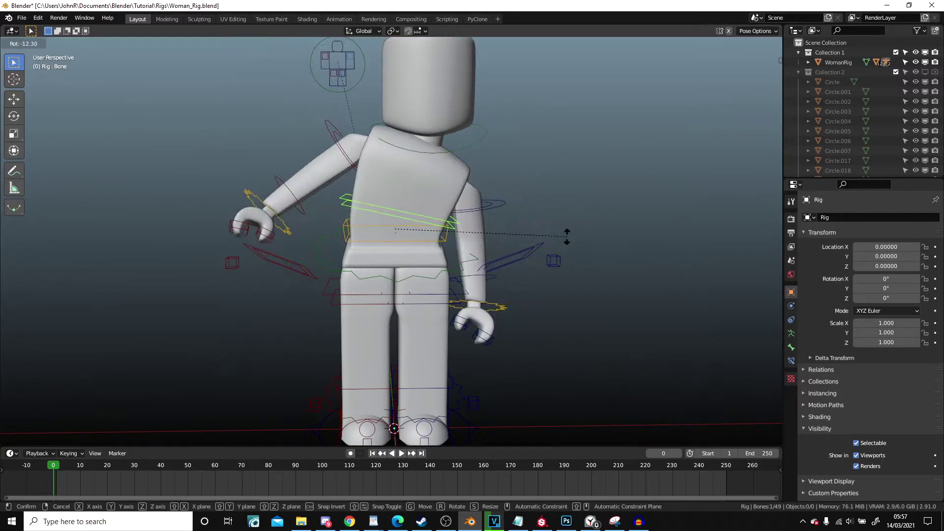
pyautogui.rightClick(567, 237)
# - Select the L.Arm control on the IK/FK Switch figure beside the head
pyautogui.keyDown('shift'); pyautogui.moveTo(520, 292); pyautogui.dragTo(518, 200, button='middle'); pyautogui.keyUp('shift')
pyautogui.scroll(-2, 518, 200)
pyautogui.keyDown('shift'); pyautogui.moveTo(541, 158); pyautogui.dragTo(554, 279, button='middle'); pyautogui.keyUp('shift')
pyautogui.scroll(6, 467, 202)
pyautogui.scroll(3, 440, 270)
pyautogui.scroll(-2, 459, 139)
pyautogui.rightClick(448, 162)
pyautogui.scroll(-3, 448, 163)
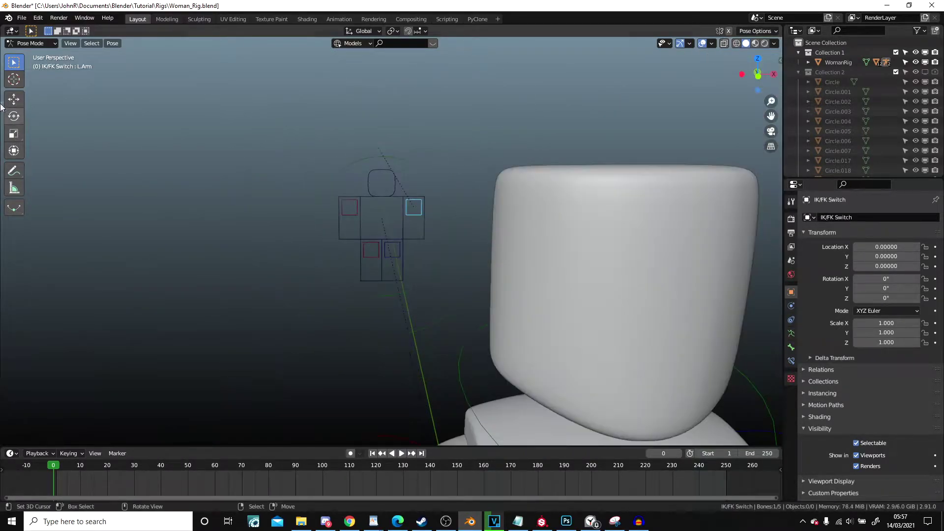
# - Move the L.Arm square on the IK/FK Switch figure down to the lower end of its arm box
pyautogui.scroll(-5, 457, 175)
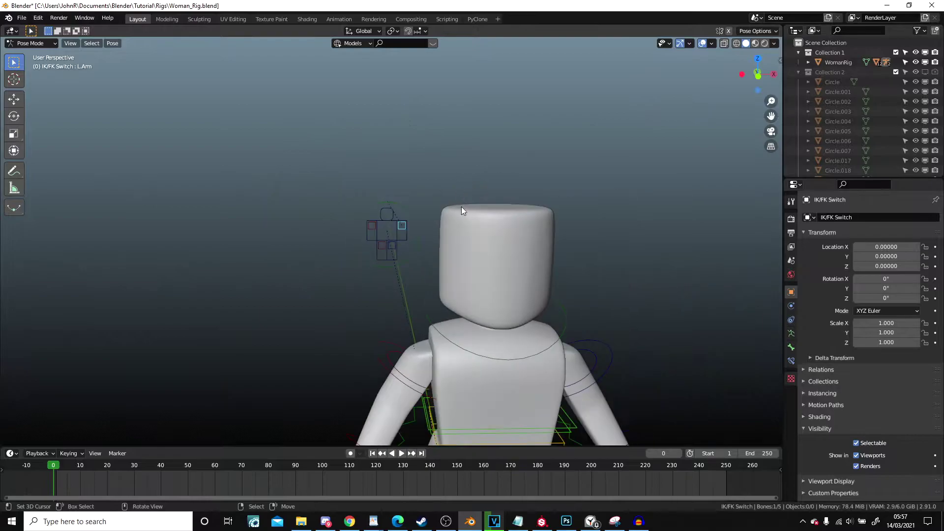
pyautogui.scroll(6, 470, 229)
pyautogui.scroll(5, 457, 241)
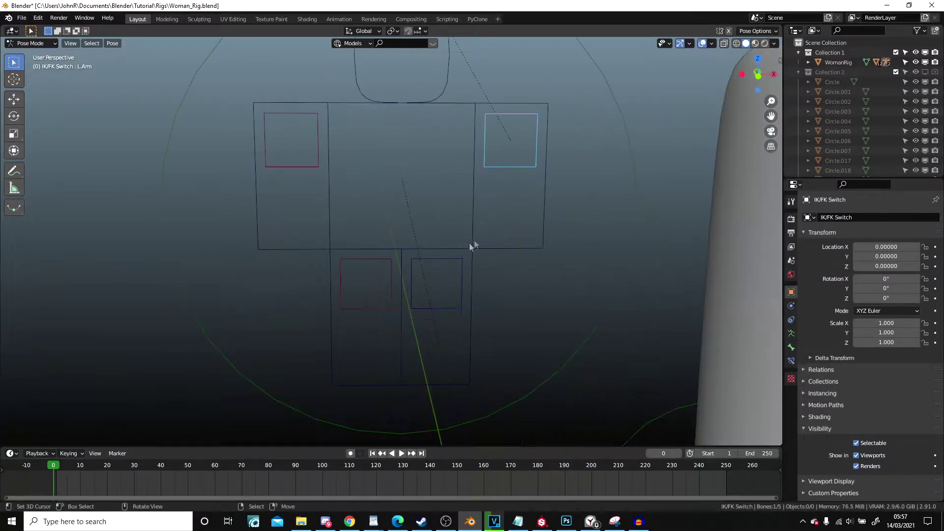
pyautogui.press('g')
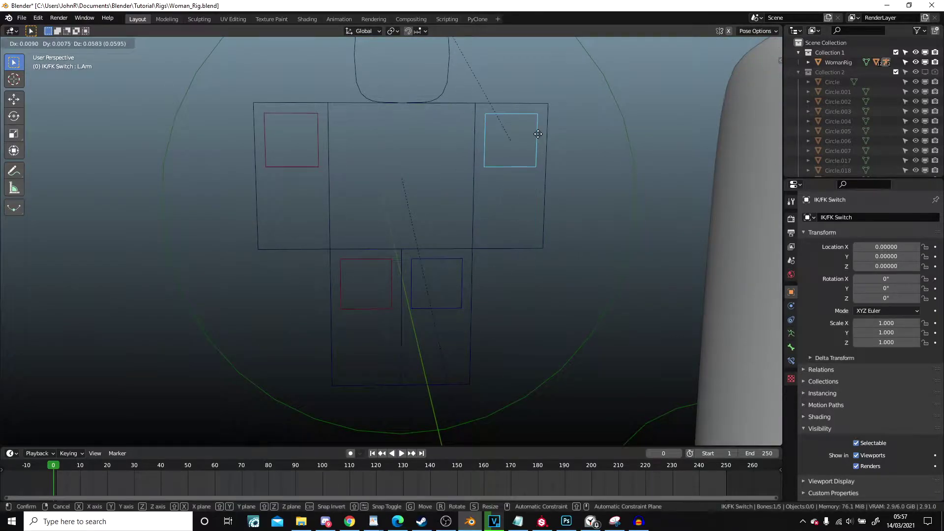
pyautogui.click(538, 134)
pyautogui.scroll(-4, 538, 137)
pyautogui.scroll(4, 502, 226)
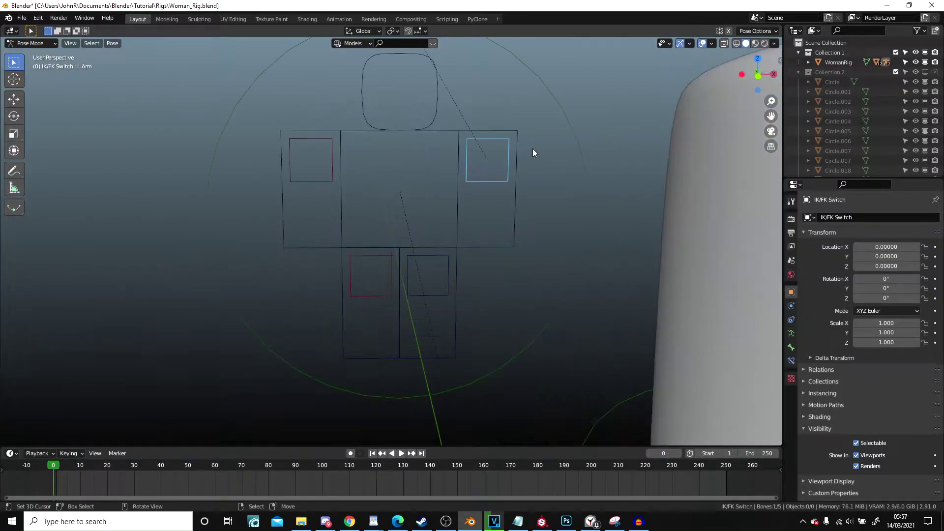
pyautogui.moveTo(533, 151)
pyautogui.keyDown('shift'); pyautogui.mouseDown(button='middle')
pyautogui.moveTo(522, 158)
pyautogui.moveTo(531, 143)
pyautogui.mouseUp(button='middle'); pyautogui.keyUp('shift')
pyautogui.press('g')
pyautogui.click(541, 232)
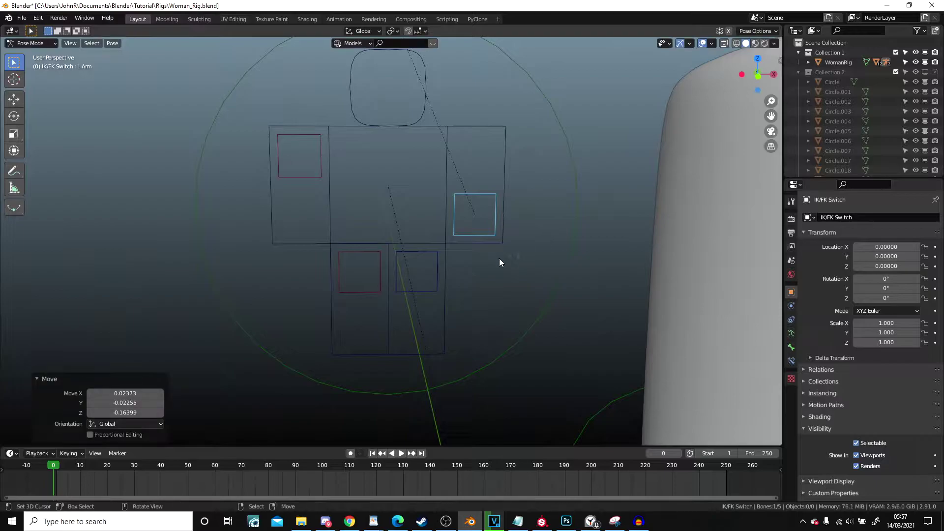
# - Move the L.Leg square on the IK/FK Switch figure down to the lower end of its leg box
pyautogui.click(434, 281)
pyautogui.press('g')
pyautogui.click(538, 331)
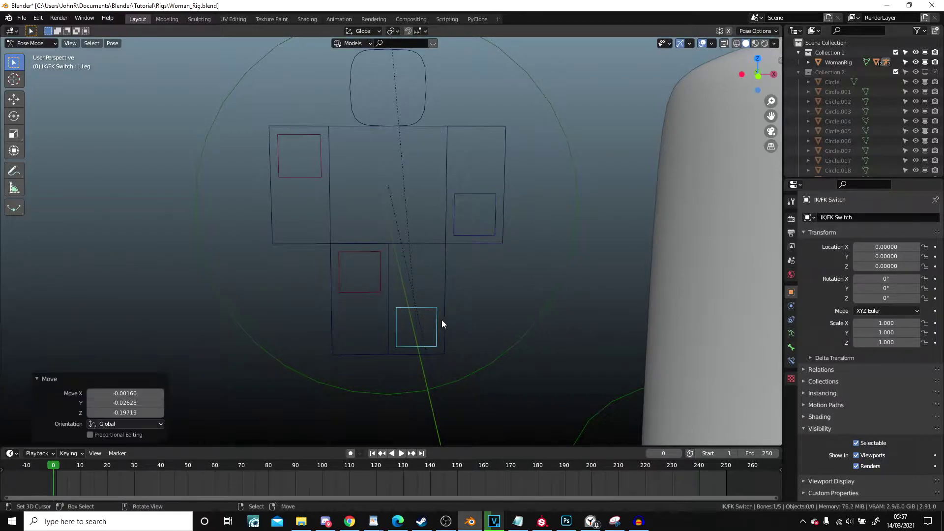
# - Try lifting the left leg forward by moving its foot control about -1.13 in Y and 0.59 in Z
pyautogui.scroll(-12, 369, 309)
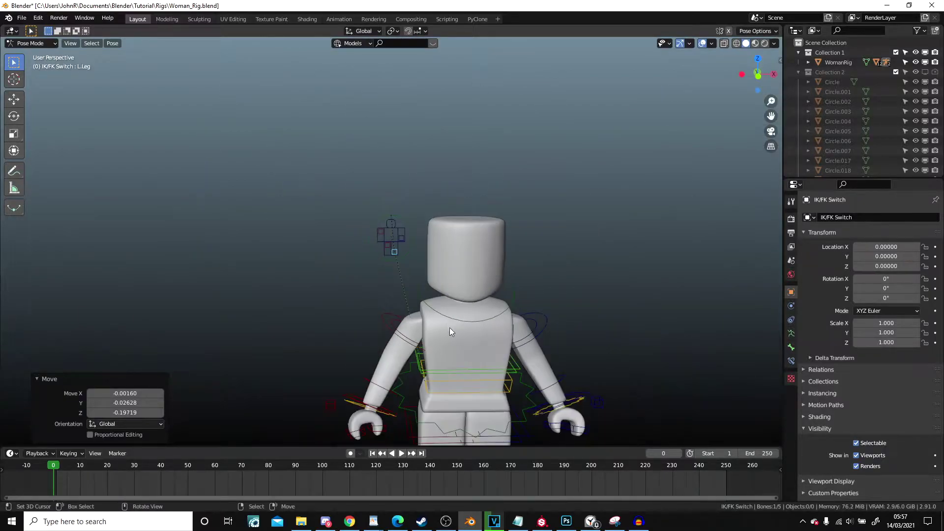
pyautogui.keyDown('shift'); pyautogui.moveTo(438, 324); pyautogui.dragTo(354, 185, button='middle'); pyautogui.keyUp('shift')
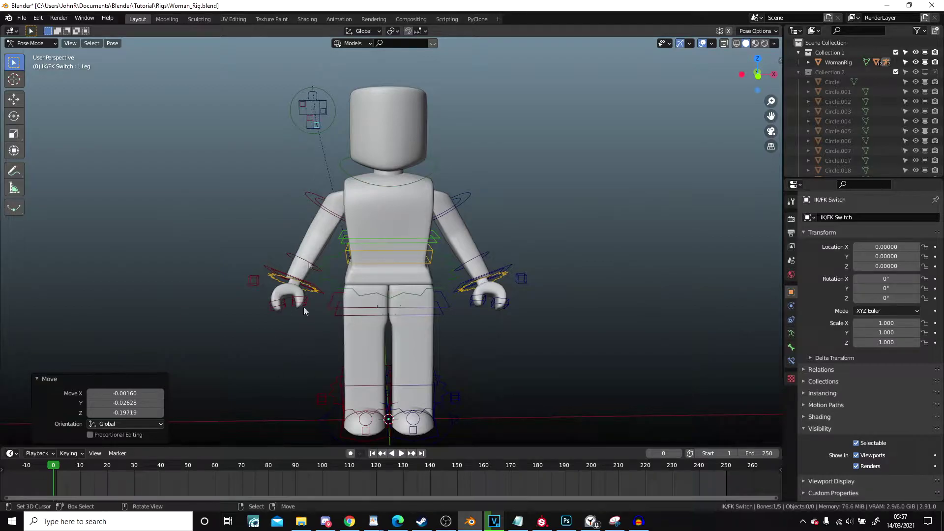
pyautogui.keyDown('shift'); pyautogui.moveTo(376, 141); pyautogui.dragTo(350, 174, button='middle'); pyautogui.keyUp('shift')
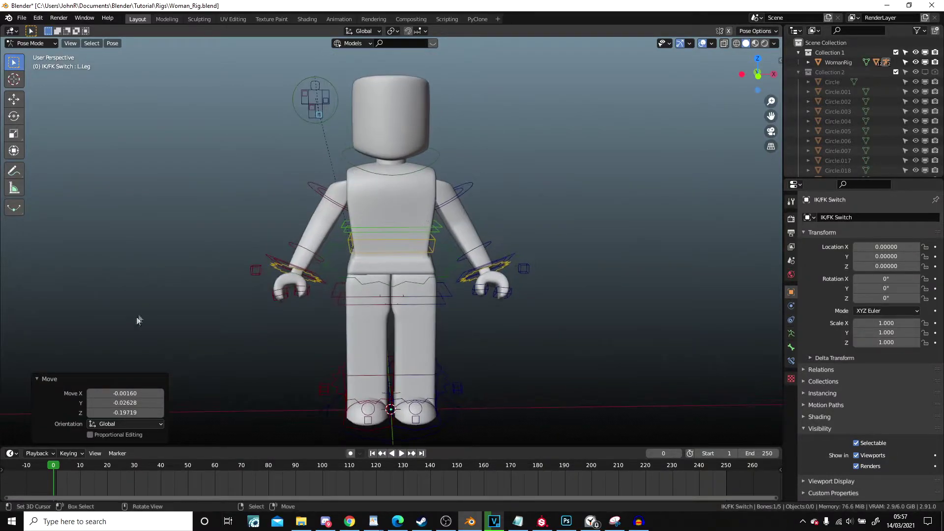
pyautogui.keyDown('shift'); pyautogui.moveTo(417, 393); pyautogui.dragTo(413, 227, button='middle'); pyautogui.keyUp('shift')
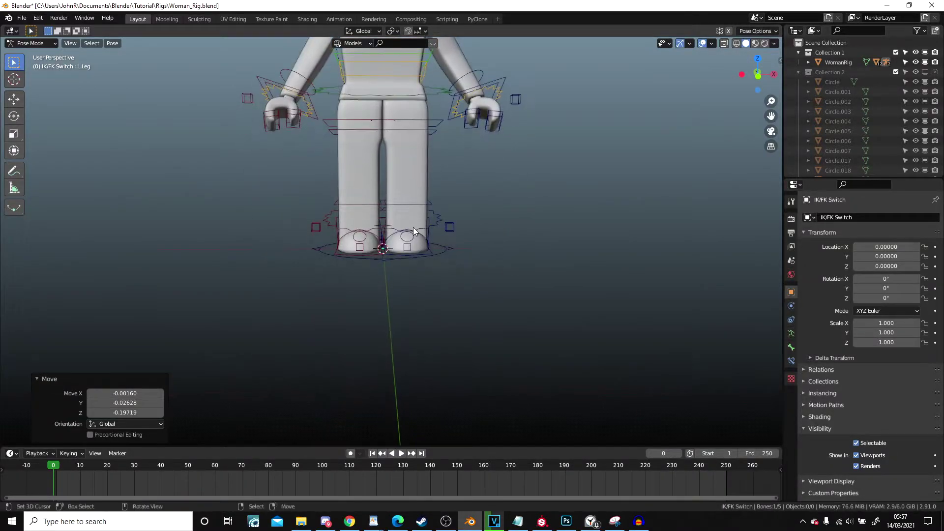
pyautogui.scroll(4, 413, 227)
pyautogui.scroll(-1, 463, 264)
pyautogui.moveTo(512, 263); pyautogui.dragTo(399, 263, button='middle')
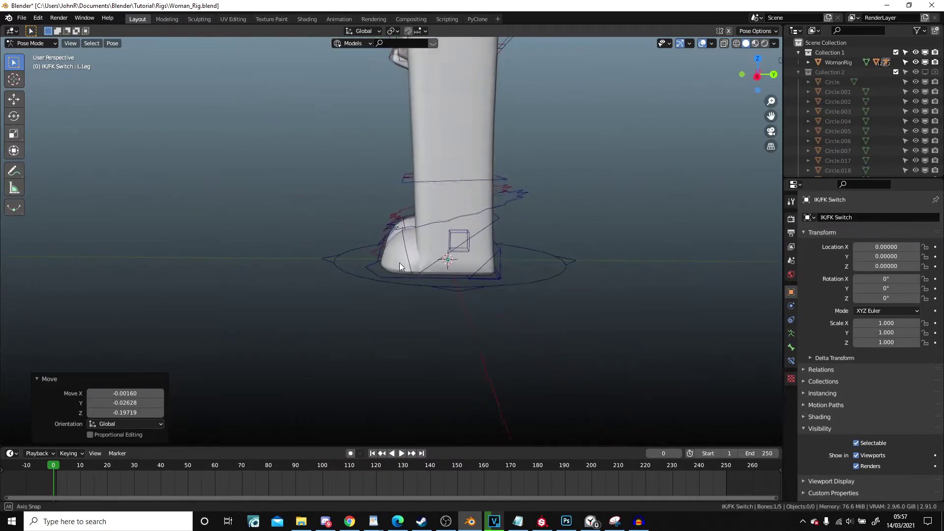
pyautogui.scroll(2, 521, 270)
pyautogui.click(560, 255)
pyautogui.keyDown('shift'); pyautogui.moveTo(560, 253); pyautogui.dragTo(556, 320, button='middle'); pyautogui.keyUp('shift')
pyautogui.scroll(-2, 556, 321)
pyautogui.press('g')
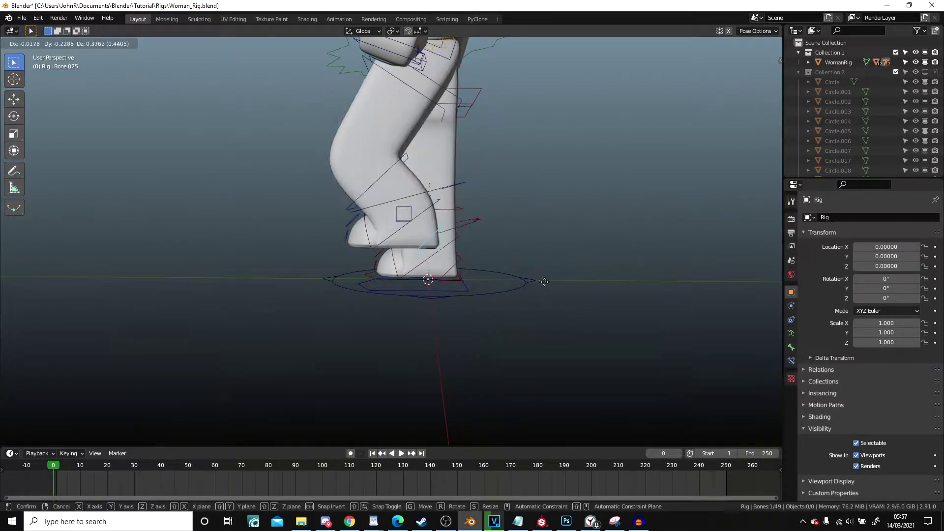
pyautogui.click(468, 268)
# - Try rotating the left foot control by about -3.4° and moving it slightly higher
pyautogui.press('r')
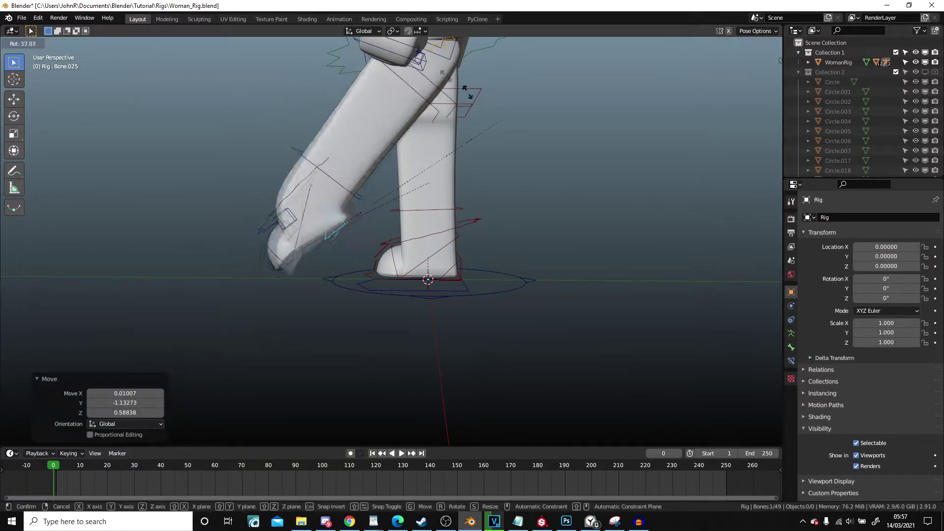
pyautogui.click(464, 257)
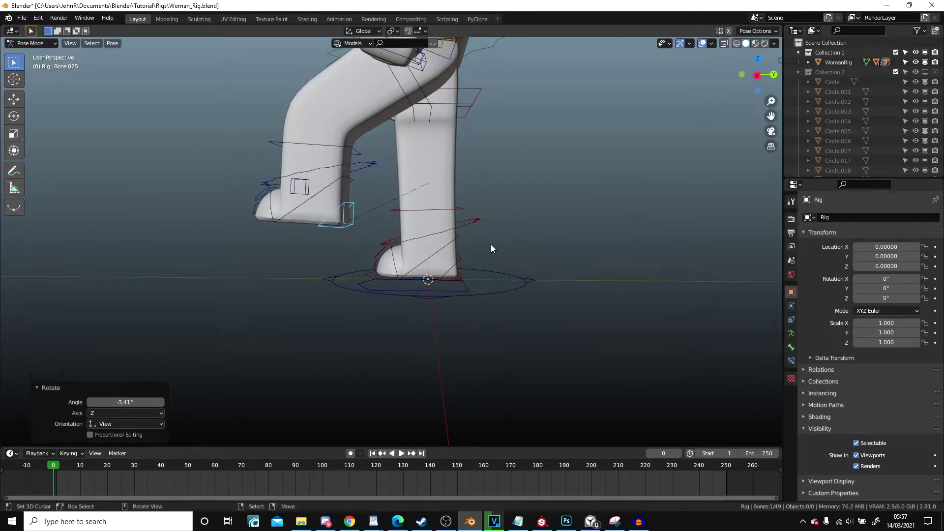
pyautogui.press('g')
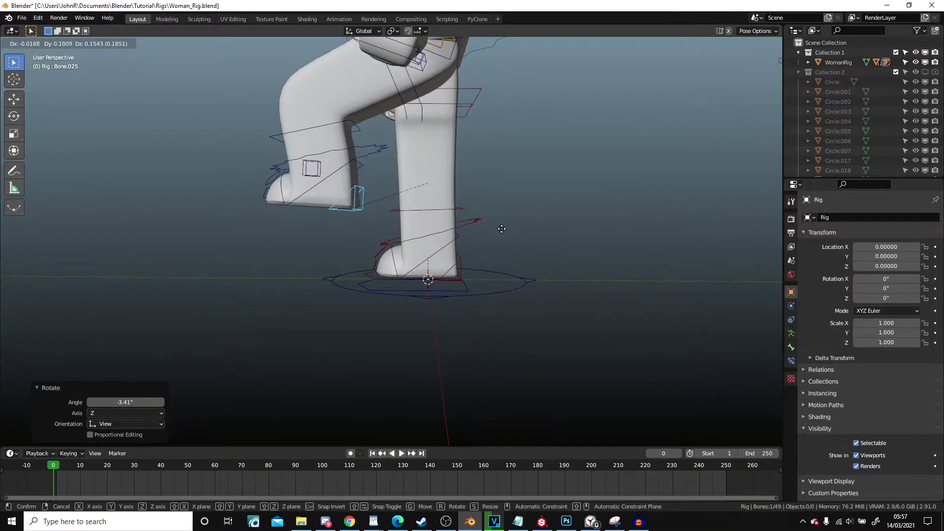
pyautogui.click(501, 229)
# - Try steering the left knee by moving the small cube control beside the left foot
pyautogui.scroll(-4, 502, 228)
pyautogui.moveTo(502, 229); pyautogui.dragTo(439, 286, button='middle')
pyautogui.scroll(3, 405, 267)
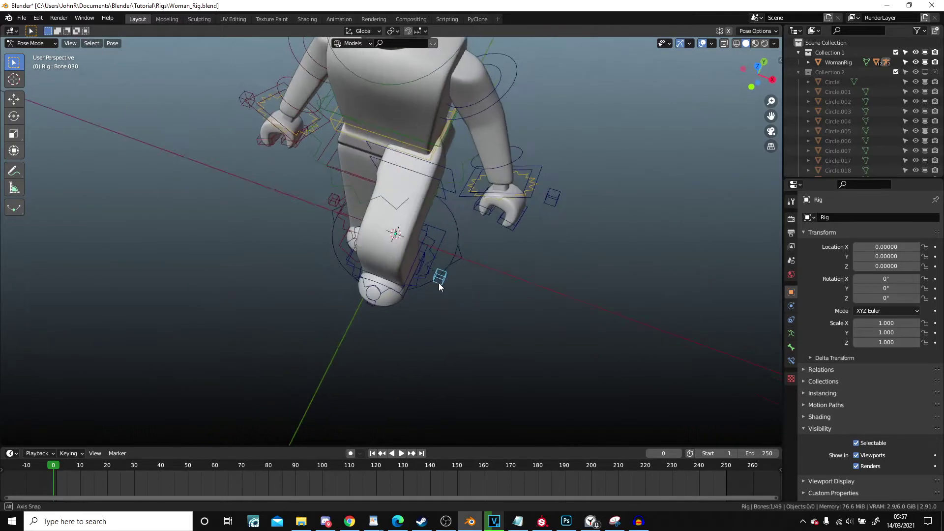
pyautogui.press('g')
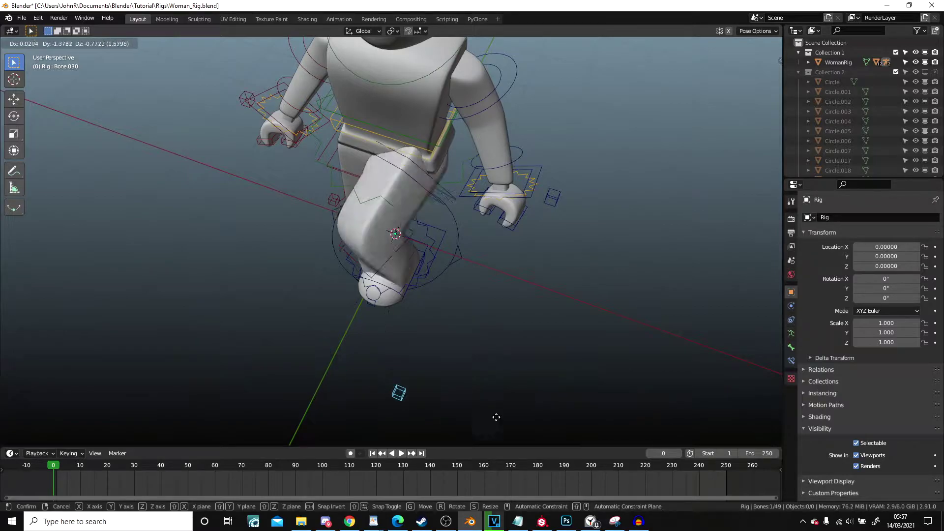
pyautogui.click(515, 292)
pyautogui.moveTo(515, 292); pyautogui.dragTo(446, 245, button='middle')
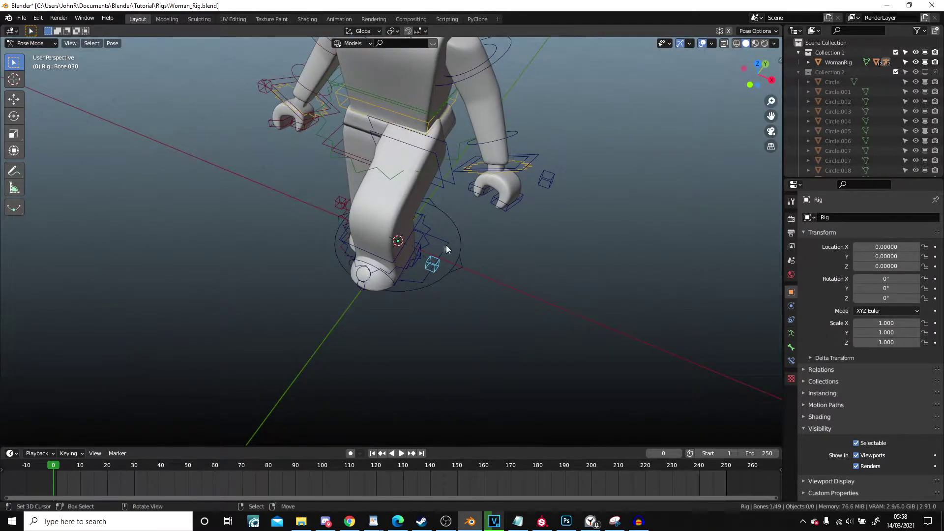
# - Try moving the left foot control outward, and shift its knee cube about 1.13 in X, 0.89 in Y and 0.20 in Z
pyautogui.click(417, 244)
pyautogui.press('g')
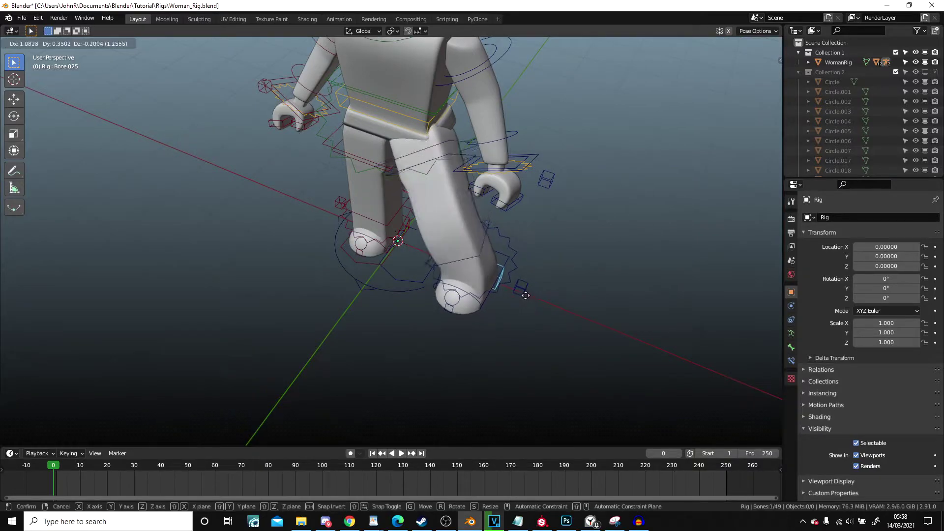
pyautogui.click(522, 275)
pyautogui.click(516, 269)
pyautogui.press('g')
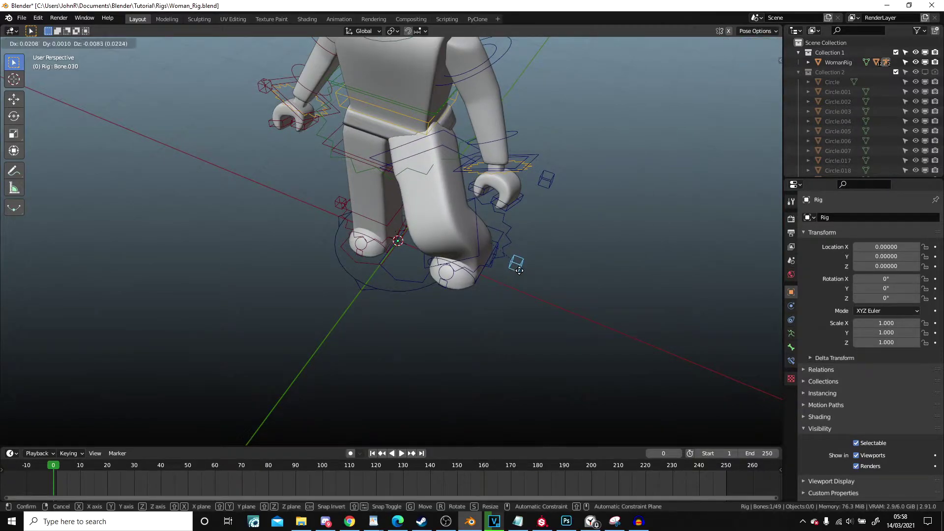
pyautogui.click(625, 246)
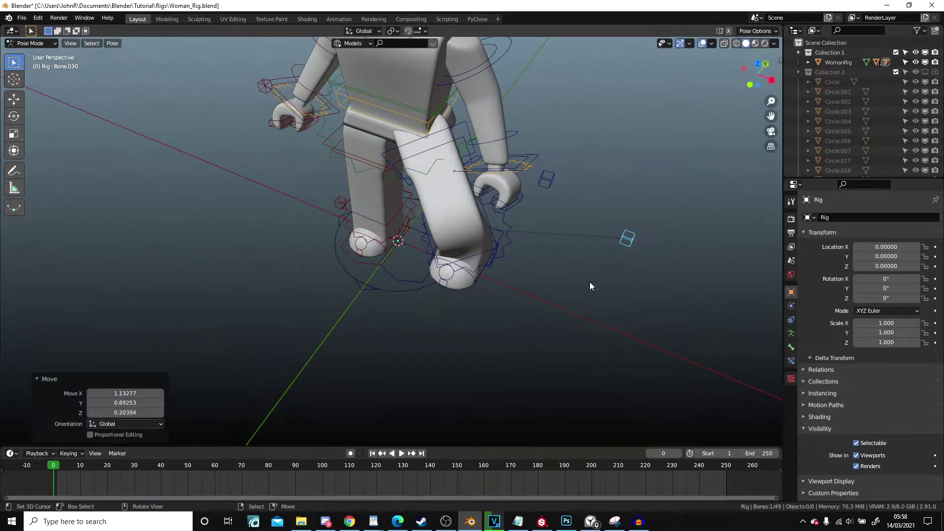
# - Undo the left leg's test moves to restore its rest pose
pyautogui.scroll(-2, 589, 280)
pyautogui.moveTo(589, 280); pyautogui.dragTo(357, 268, button='middle')
pyautogui.hotkey('ctrl', 'z')
# - Try moving the right foot's IK control while that leg is still switched to FK
pyautogui.scroll(5, 350, 275)
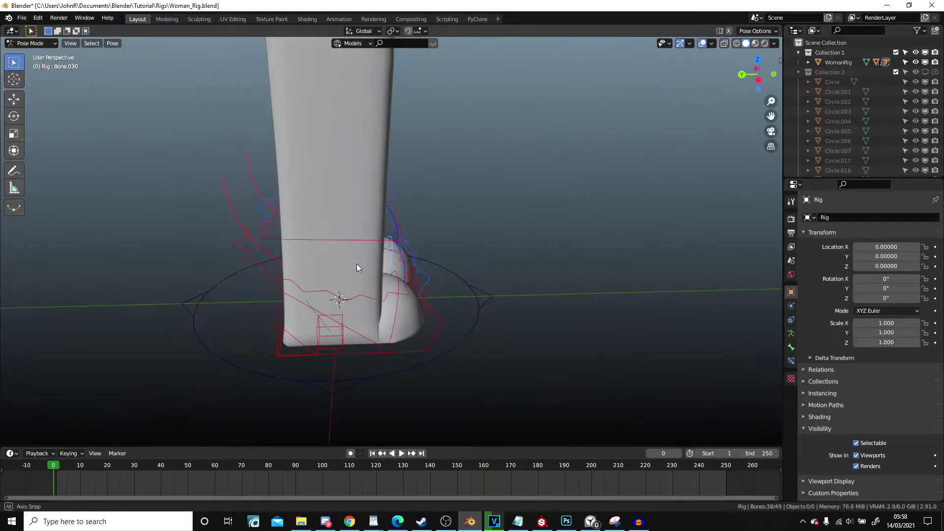
pyautogui.rightClick(281, 316)
pyautogui.scroll(-3, 282, 322)
pyautogui.press('g')
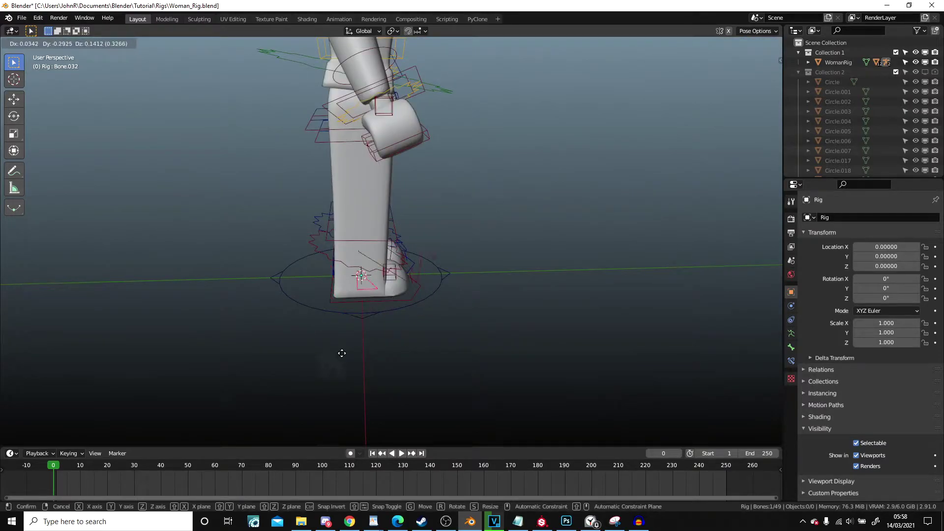
pyautogui.rightClick(338, 362)
# - Try swinging the right thigh control by about 40° and rotating the lower-leg control by about -103°
pyautogui.click(333, 148)
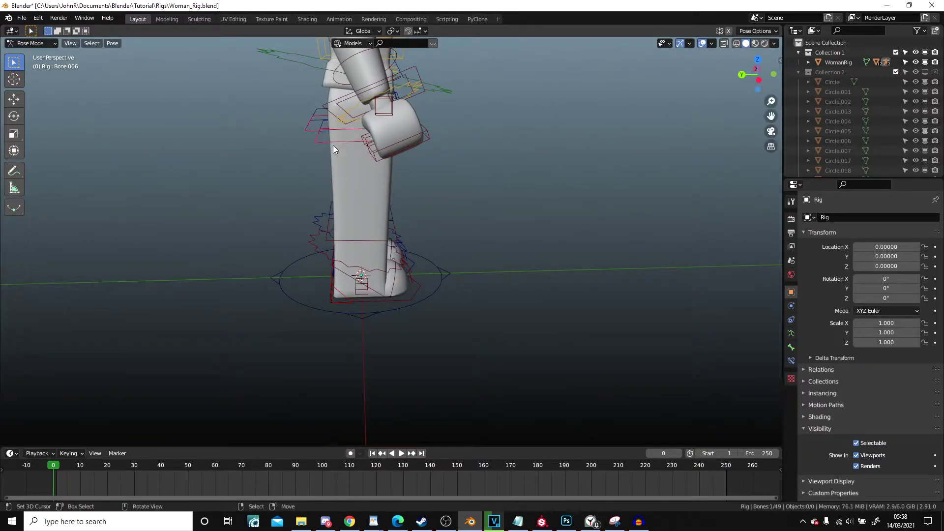
pyautogui.moveTo(464, 212); pyautogui.dragTo(502, 229, button='middle')
pyautogui.press('r')
pyautogui.click(516, 170)
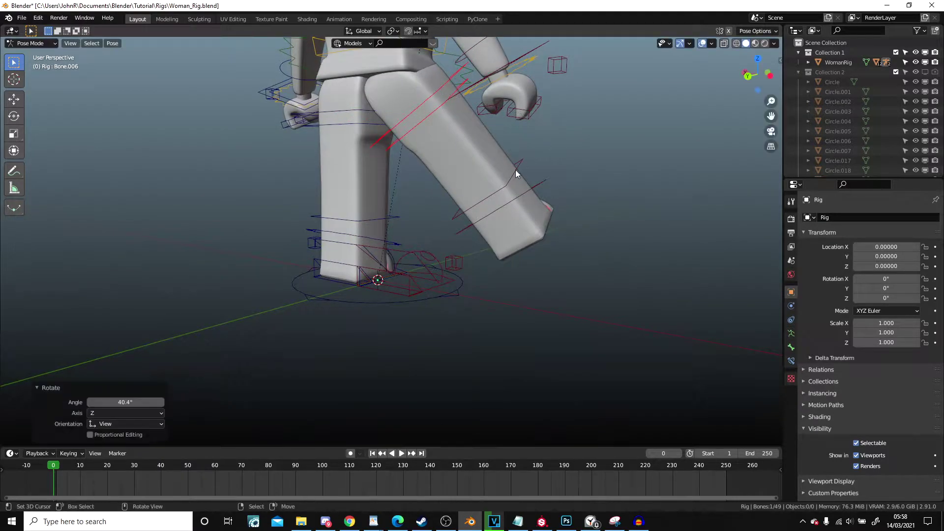
pyautogui.press('r')
pyautogui.click(467, 259)
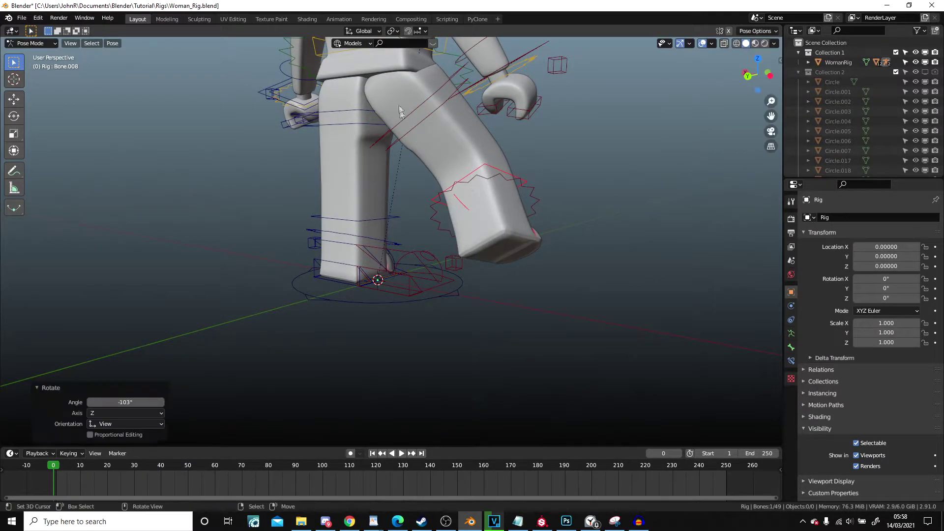
# - Try swinging the right leg sideways by rotating its thigh control from a rear view
pyautogui.click(414, 109)
pyautogui.moveTo(414, 110); pyautogui.dragTo(511, 169, button='middle')
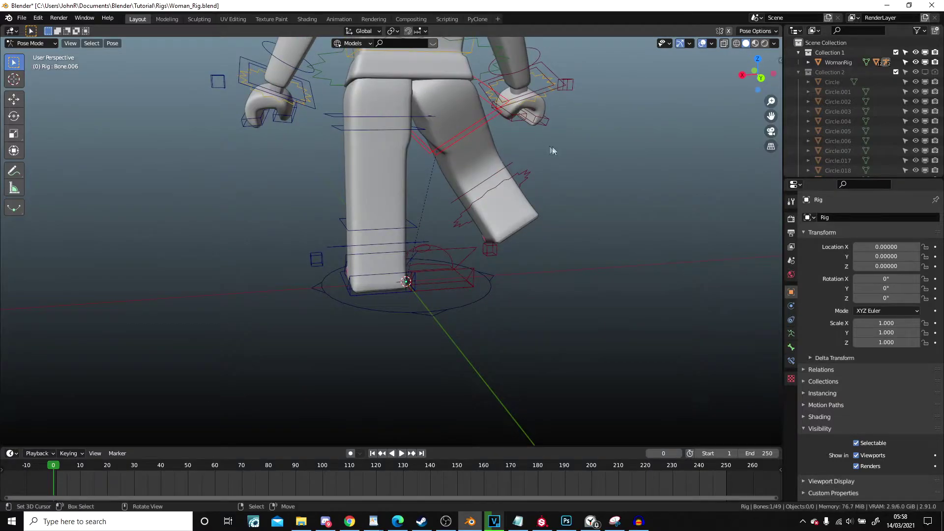
pyautogui.moveTo(557, 149); pyautogui.dragTo(499, 132, button='middle')
pyautogui.press('r')
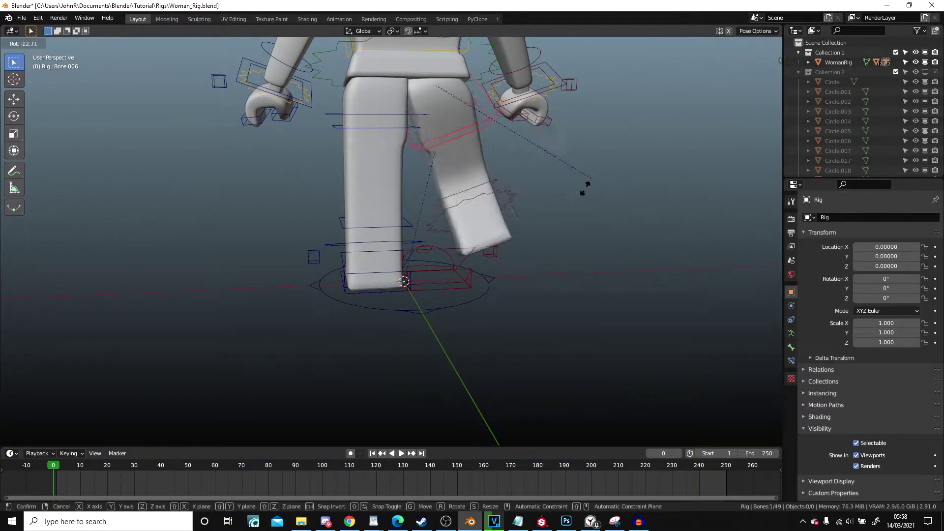
pyautogui.click(548, 219)
# - Try rotating the jagged ring around the right lower leg, and clear the rotation of all rig controls
pyautogui.moveTo(548, 219); pyautogui.dragTo(565, 181, button='middle')
pyautogui.click(547, 201)
pyautogui.press('r')
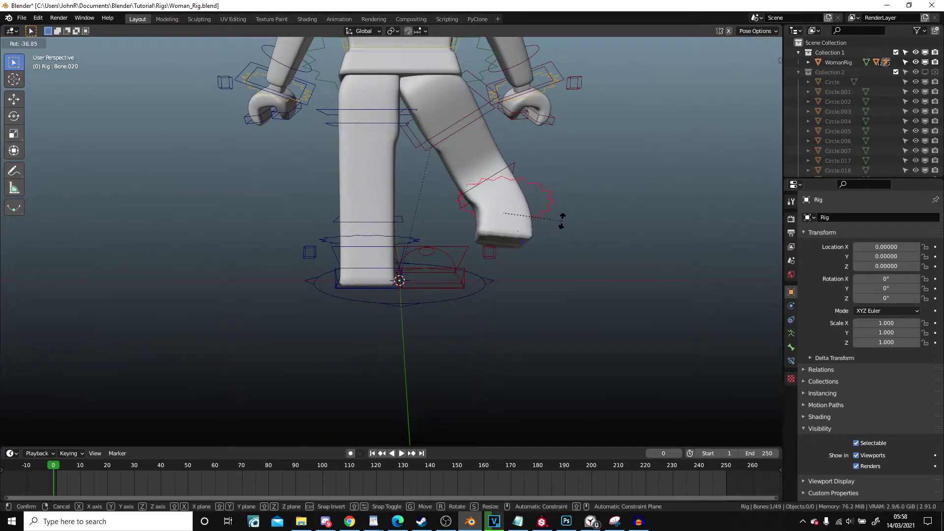
pyautogui.click(519, 167)
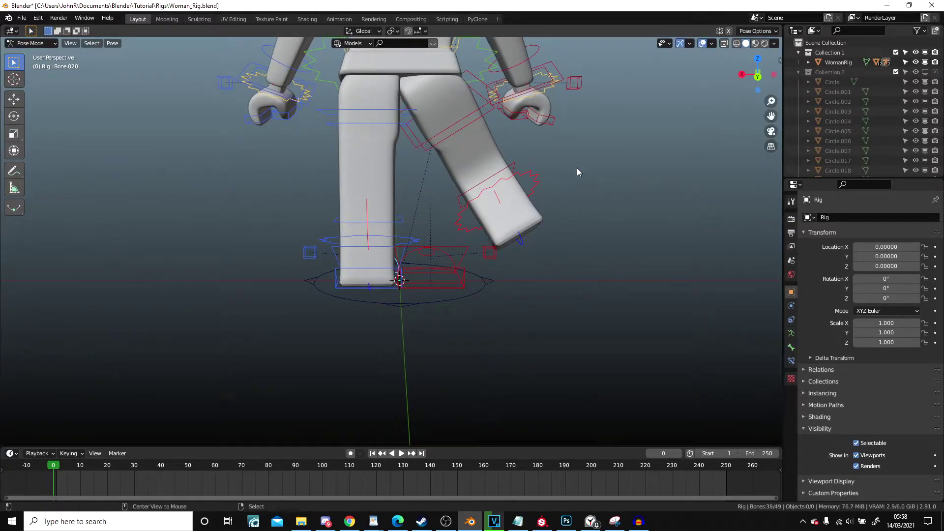
pyautogui.hotkey('alt', 'r')
# - Try curling the left hand by rotating its outer and inner finger controls
pyautogui.moveTo(510, 166); pyautogui.dragTo(373, 252, button='middle')
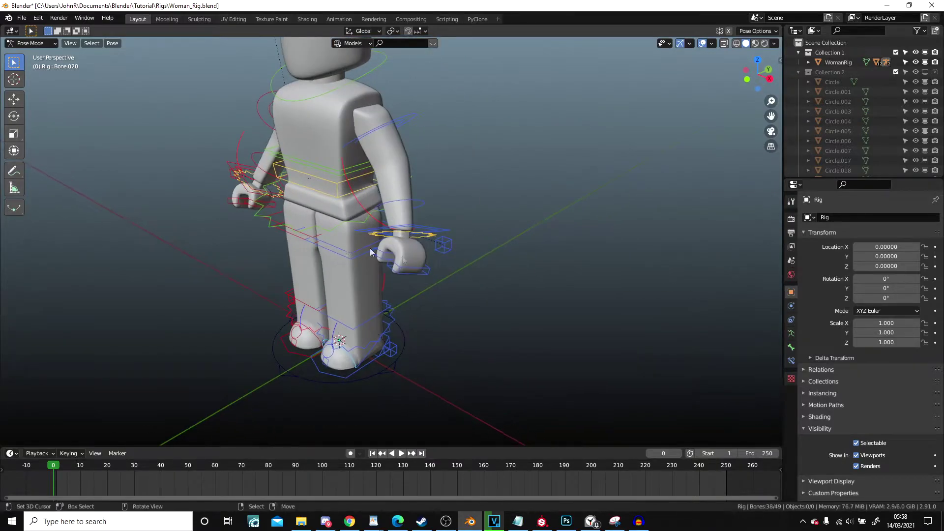
pyautogui.scroll(3, 375, 254)
pyautogui.rightClick(456, 296)
pyautogui.moveTo(459, 297); pyautogui.dragTo(552, 288, button='middle')
pyautogui.press('g')
pyautogui.press('Escape')
pyautogui.press('r')
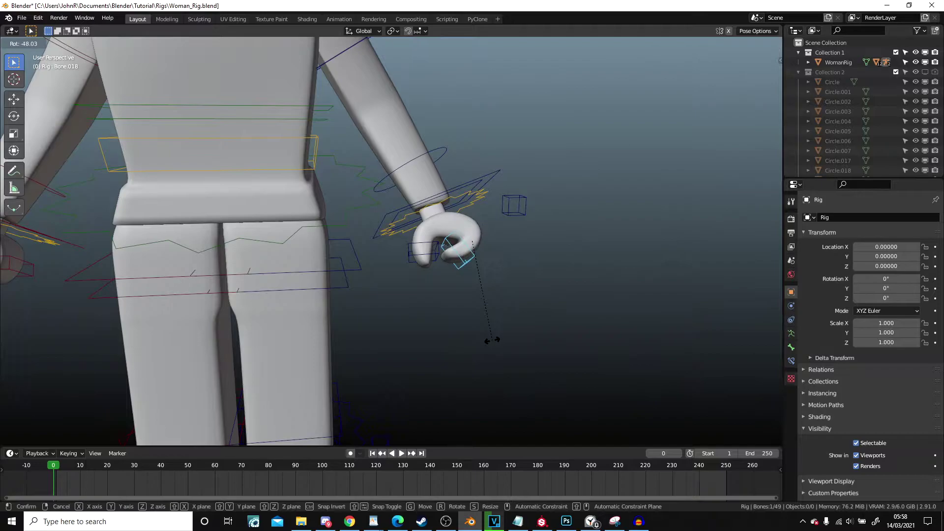
pyautogui.press('Escape')
pyautogui.click(441, 258)
pyautogui.press('r')
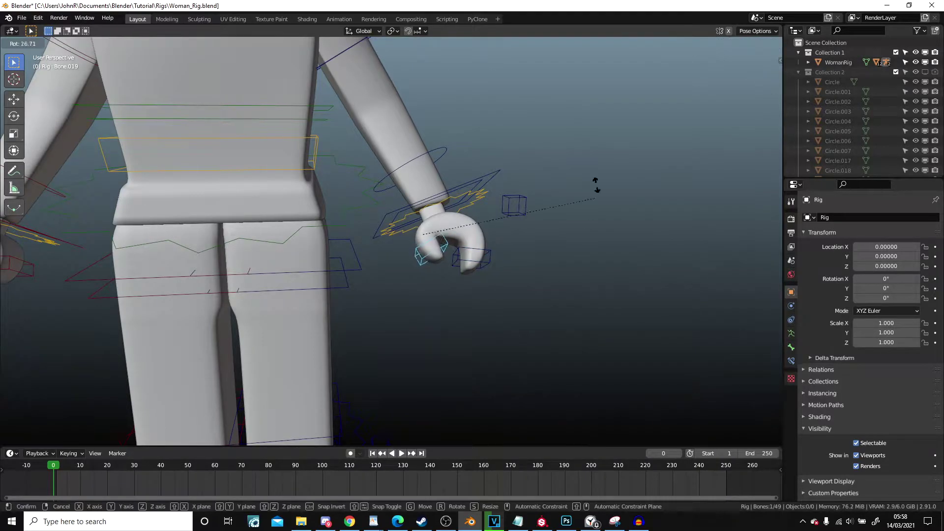
pyautogui.rightClick(561, 277)
# - Try bending the left hand by rotating the yellow jagged wrist control
pyautogui.click(475, 205)
pyautogui.moveTo(485, 214); pyautogui.dragTo(460, 256, button='middle')
pyautogui.press('r')
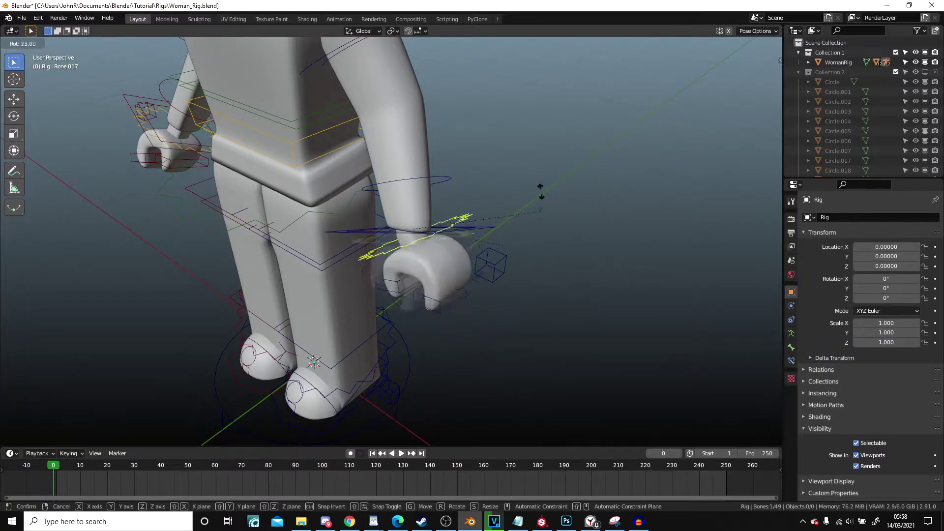
pyautogui.press('Escape')
# - Try moving the left hand's square IK control while the arm is still in FK mode
pyautogui.moveTo(507, 215); pyautogui.dragTo(486, 228, button='middle')
pyautogui.click(509, 261)
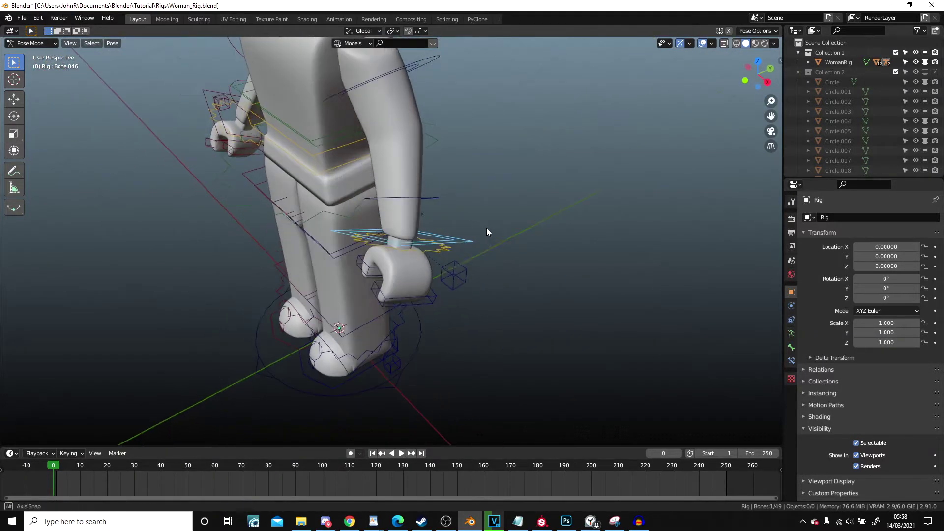
pyautogui.press('g')
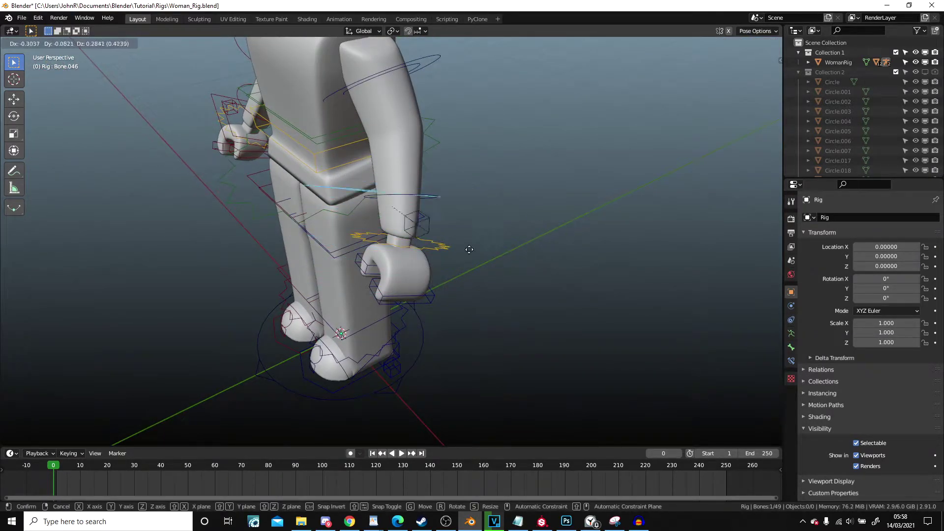
pyautogui.rightClick(451, 219)
# - Try bending the left elbow by rotating the ring control around the forearm
pyautogui.moveTo(438, 198); pyautogui.dragTo(444, 198, button='right')
pyautogui.press('r')
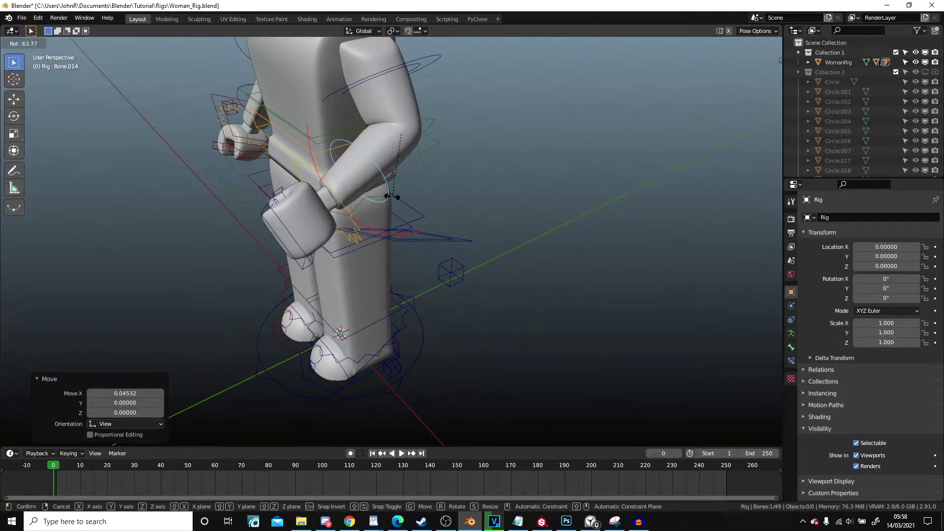
pyautogui.rightClick(470, 226)
pyautogui.moveTo(470, 226); pyautogui.dragTo(584, 228, button='middle')
pyautogui.rightClick(446, 208)
pyautogui.rightClick(456, 215)
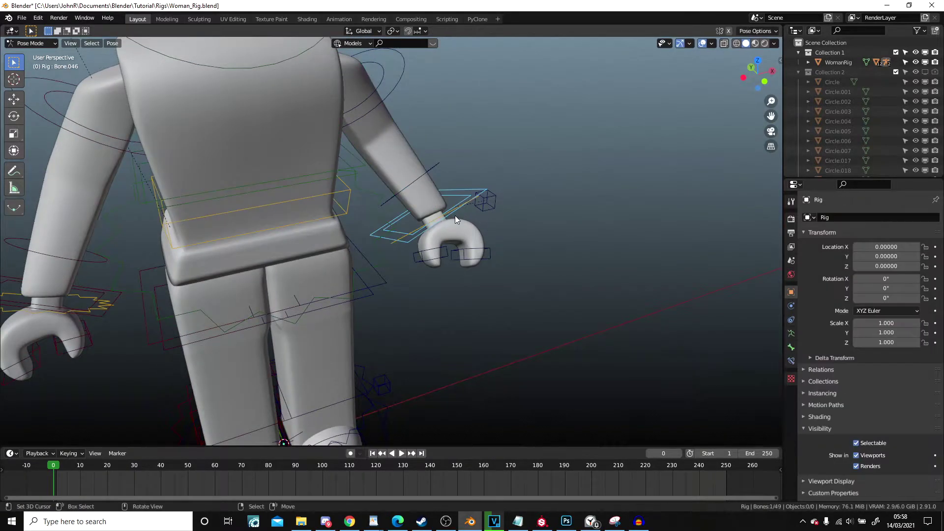
# - Set the left arm to IK by lowering its small square on the IK/FK switch beside the head
pyautogui.scroll(-5, 340, 177)
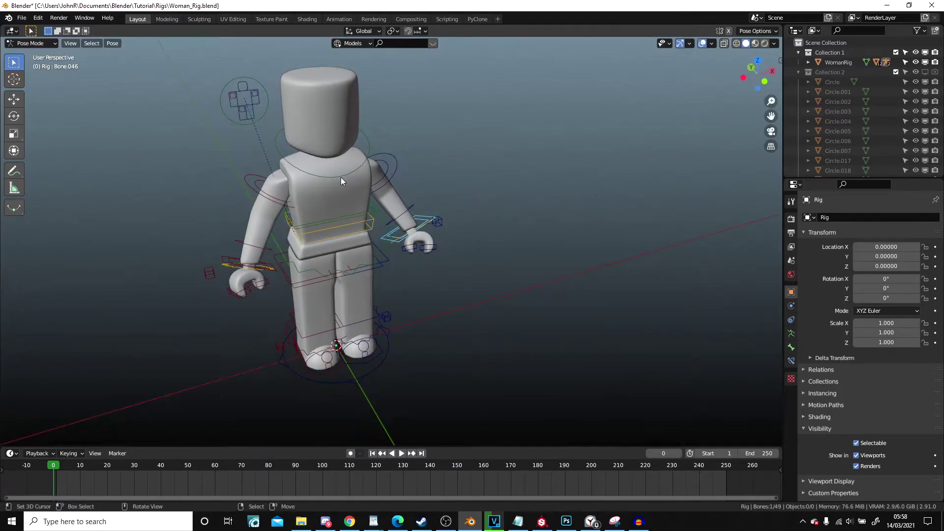
pyautogui.scroll(6, 341, 177)
pyautogui.press('g')
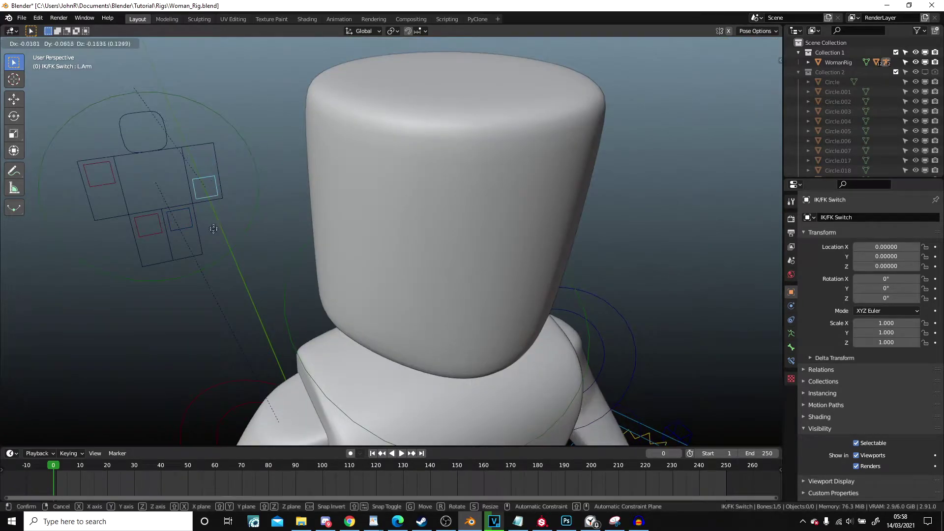
pyautogui.click(214, 237)
# - Raise the left hand by moving its IK control about -0.12 in X, -0.10 in Y and 0.48 in Z
pyautogui.scroll(-7, 295, 266)
pyautogui.keyDown('shift'); pyautogui.moveTo(376, 293); pyautogui.dragTo(236, 108, button='middle'); pyautogui.keyUp('shift')
pyautogui.moveTo(434, 253); pyautogui.dragTo(379, 300, button='middle')
pyautogui.scroll(3, 465, 264)
pyautogui.rightClick(491, 219)
pyautogui.moveTo(492, 219); pyautogui.dragTo(413, 199, button='middle')
pyautogui.press('g')
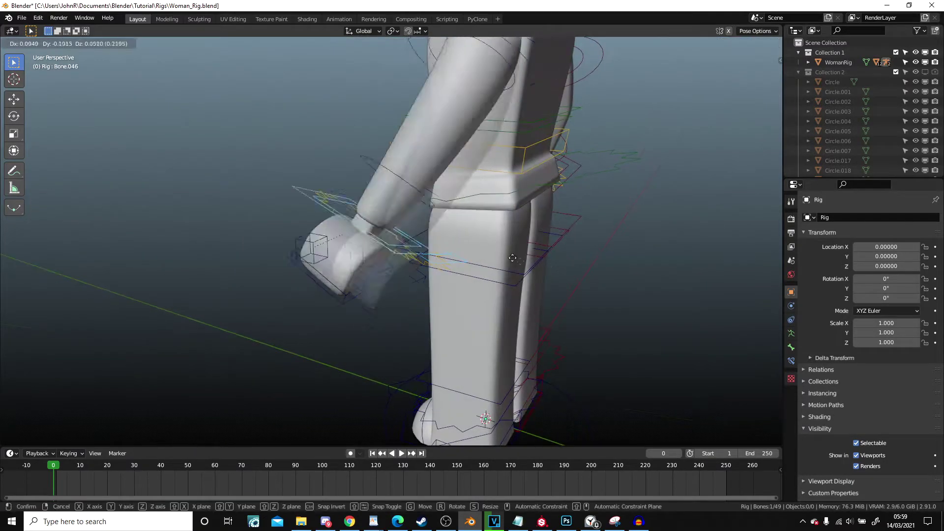
pyautogui.click(610, 210)
# - Reach the left hand forward by moving its IK control about -0.49 along Y and 0.12 along Z
pyautogui.moveTo(639, 216); pyautogui.dragTo(614, 208, button='middle')
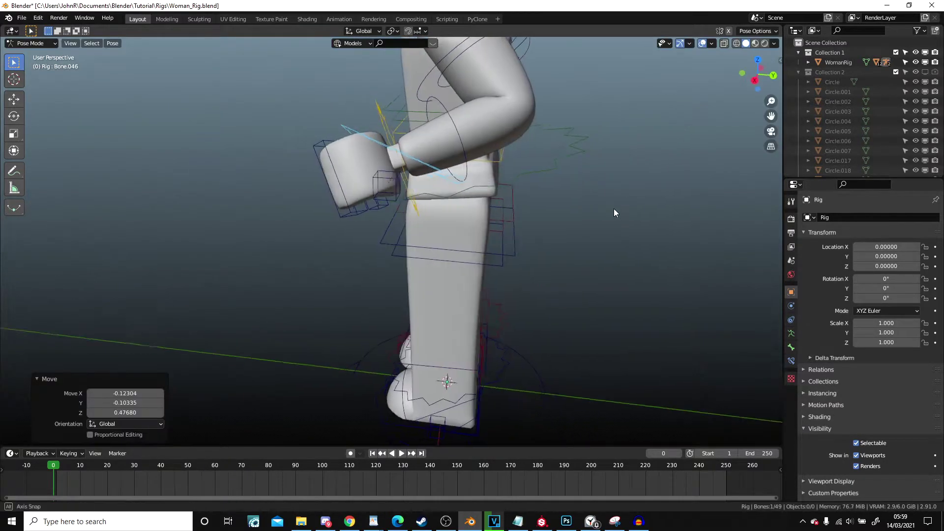
pyautogui.scroll(-3, 615, 208)
pyautogui.keyDown('shift'); pyautogui.moveTo(572, 245); pyautogui.dragTo(592, 291, button='middle'); pyautogui.keyUp('shift')
pyautogui.press('g')
pyautogui.click(474, 254)
# - From a top view, pull the left hand's IK control back about 0.86 along Y and 0.28 along X
pyautogui.moveTo(474, 254); pyautogui.dragTo(593, 338, button='middle')
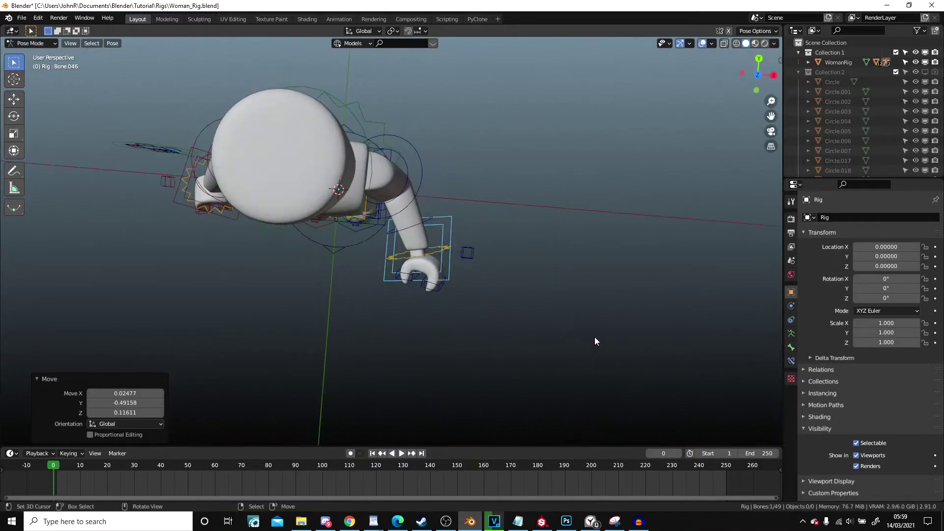
pyautogui.press('g')
pyautogui.click(559, 196)
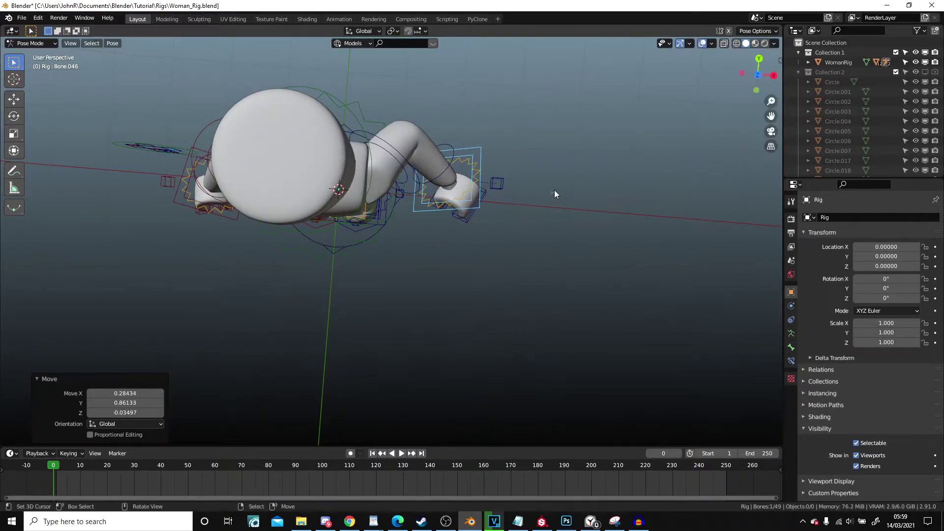
# - Try moving the small box control beside the left hand outward
pyautogui.click(498, 191)
pyautogui.press('g')
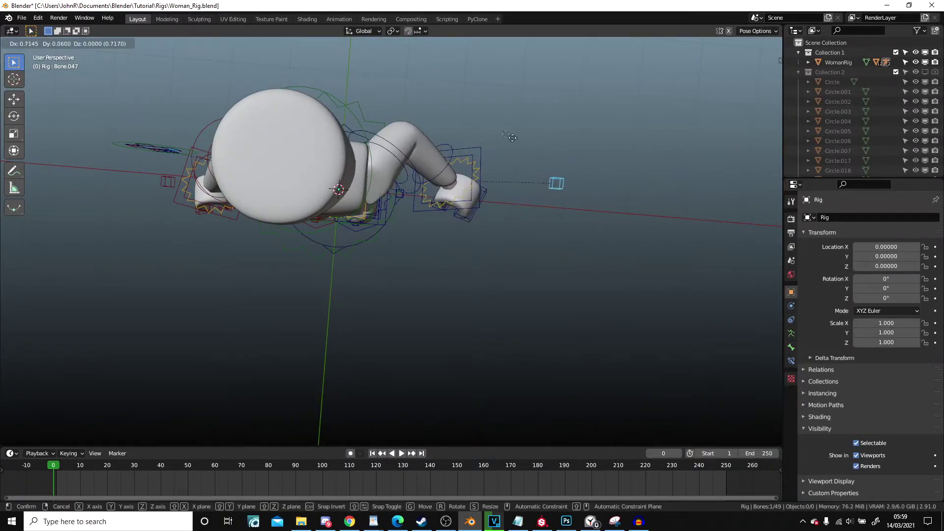
pyautogui.rightClick(442, 129)
# - Bring the left hand forward by moving its IK control about -1.07 along Y and -0.43 along X
pyautogui.click(482, 151)
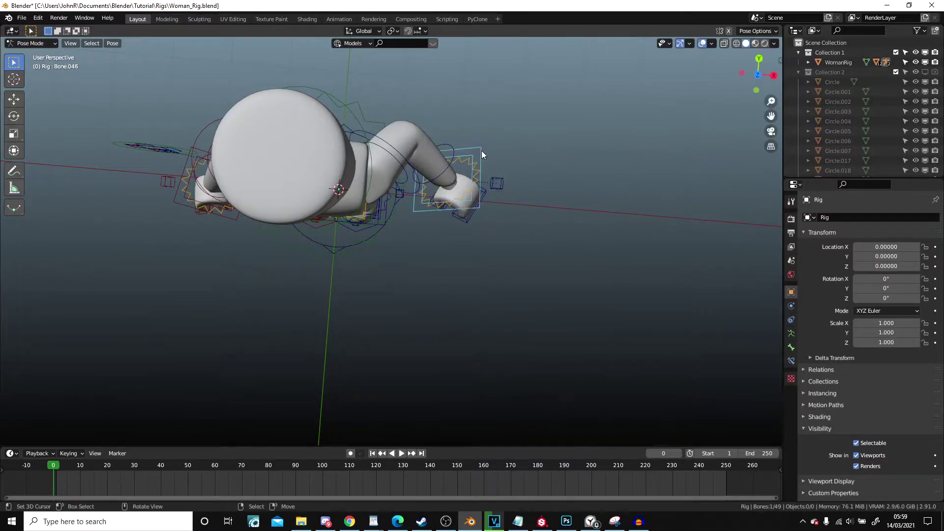
pyautogui.press('g')
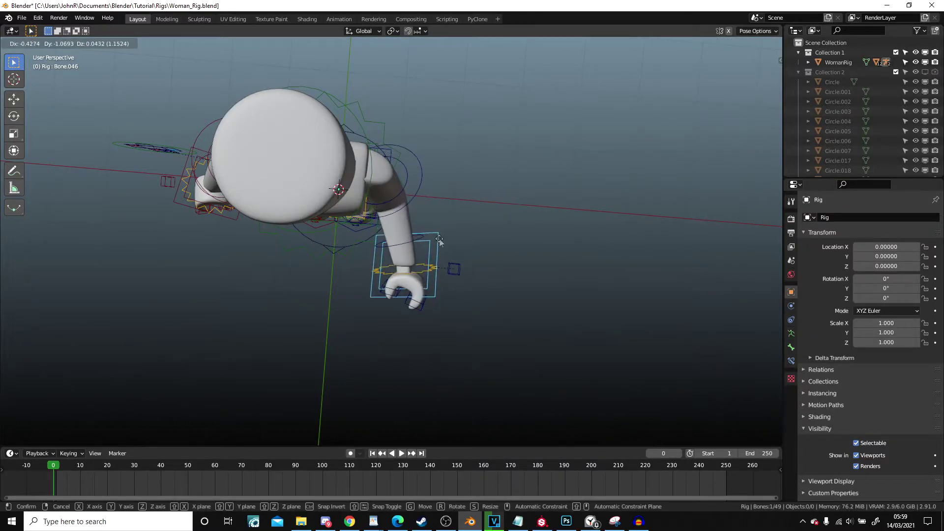
pyautogui.click(440, 241)
pyautogui.moveTo(441, 242); pyautogui.dragTo(472, 172, button='middle')
pyautogui.scroll(5, 474, 171)
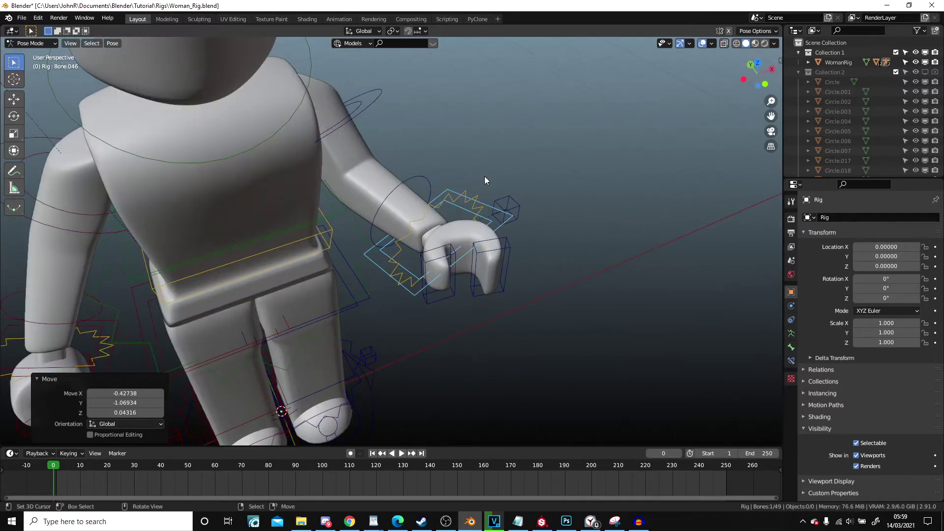
# - Pull the left hand back beside the body with its IK control
pyautogui.moveTo(591, 238); pyautogui.dragTo(527, 352, button='middle')
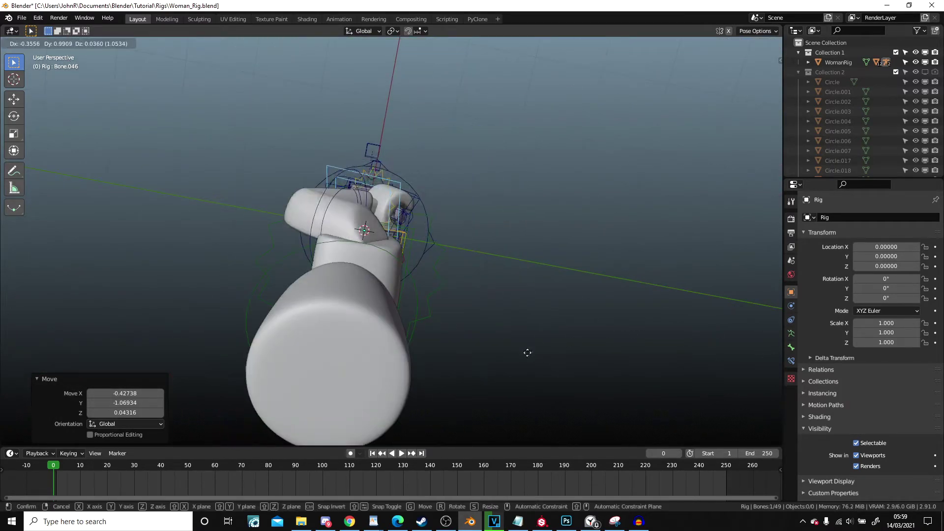
pyautogui.press('g')
pyautogui.click(522, 356)
# - Move the left arm's small box control far in front of the body, about -2.35 along Y
pyautogui.click(360, 151)
pyautogui.press('g')
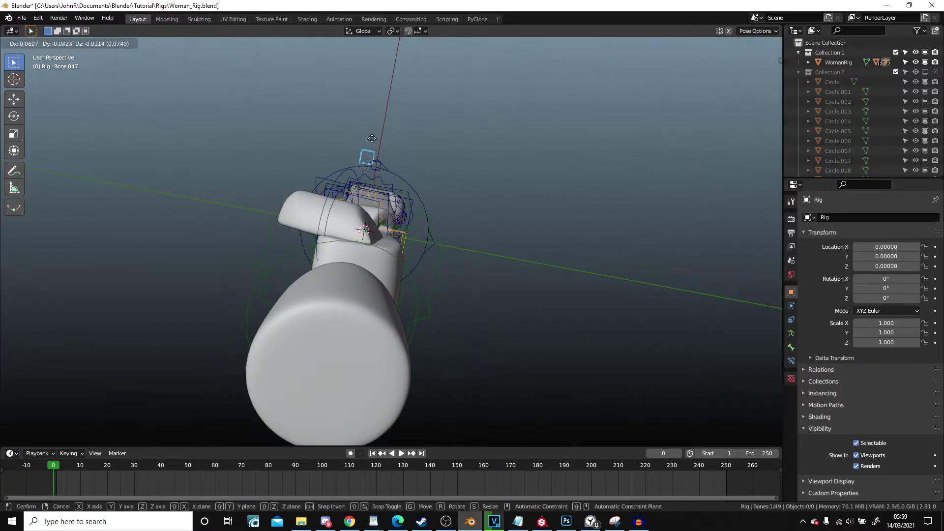
pyautogui.click(582, 239)
pyautogui.moveTo(582, 240); pyautogui.dragTo(314, 64, button='middle')
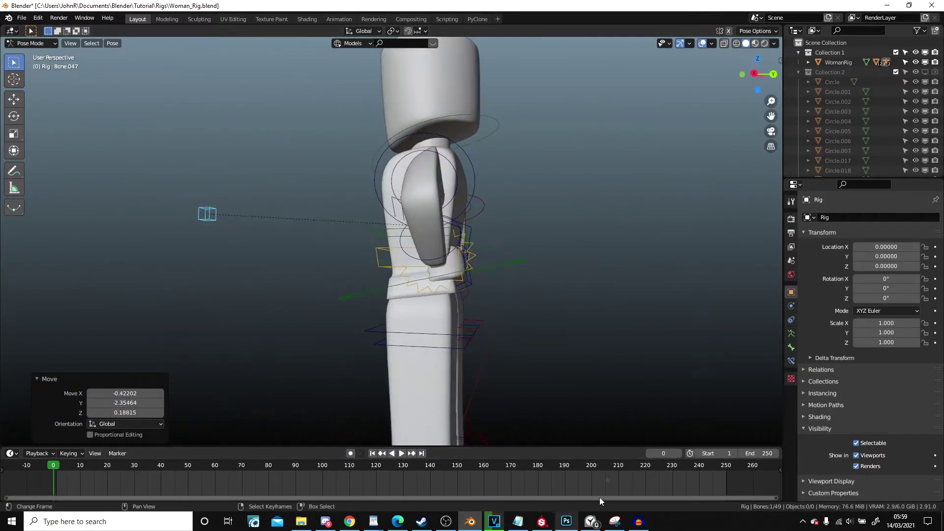
# - Move the left hand forward onto the hip with its IK control
pyautogui.click(473, 235)
pyautogui.press('g')
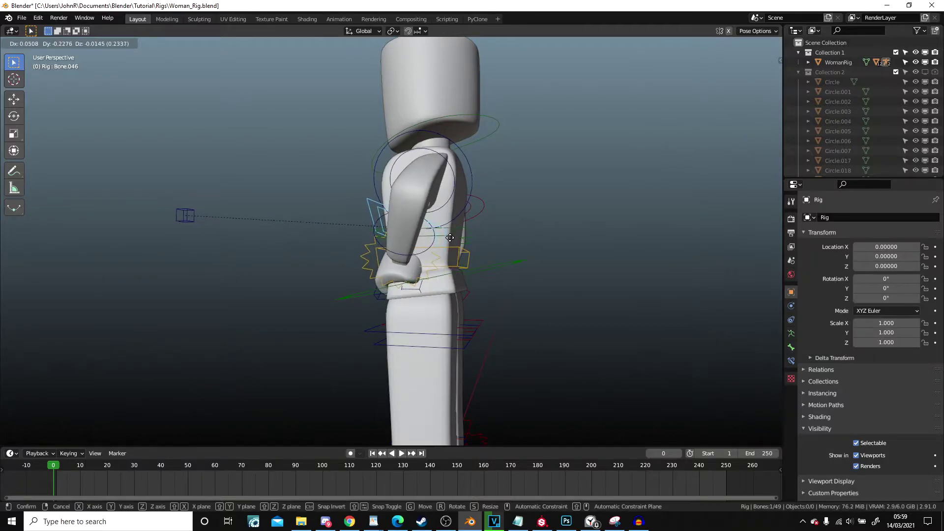
pyautogui.click(412, 233)
# - Bring the left arm's small box control back toward the body, about 1.66 along Y
pyautogui.click(193, 214)
pyautogui.moveTo(192, 215); pyautogui.dragTo(295, 177, button='middle')
pyautogui.press('g')
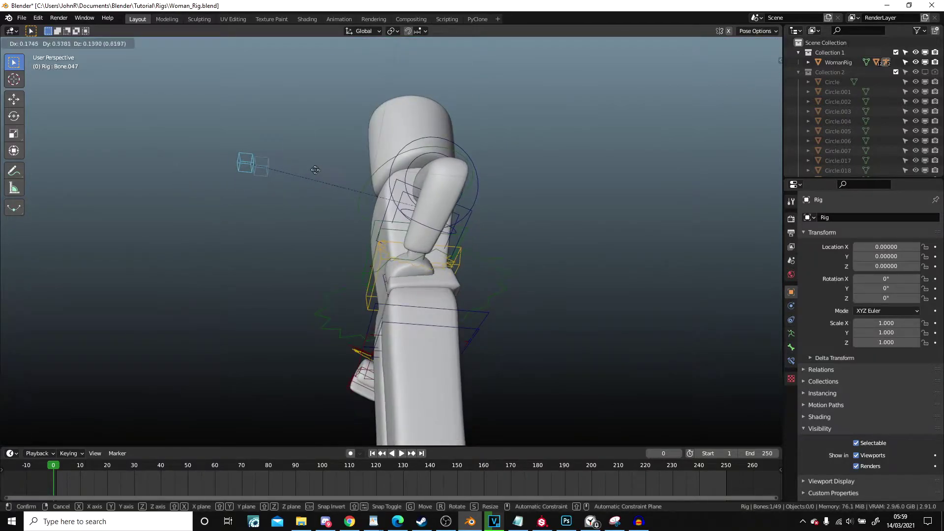
pyautogui.click(420, 199)
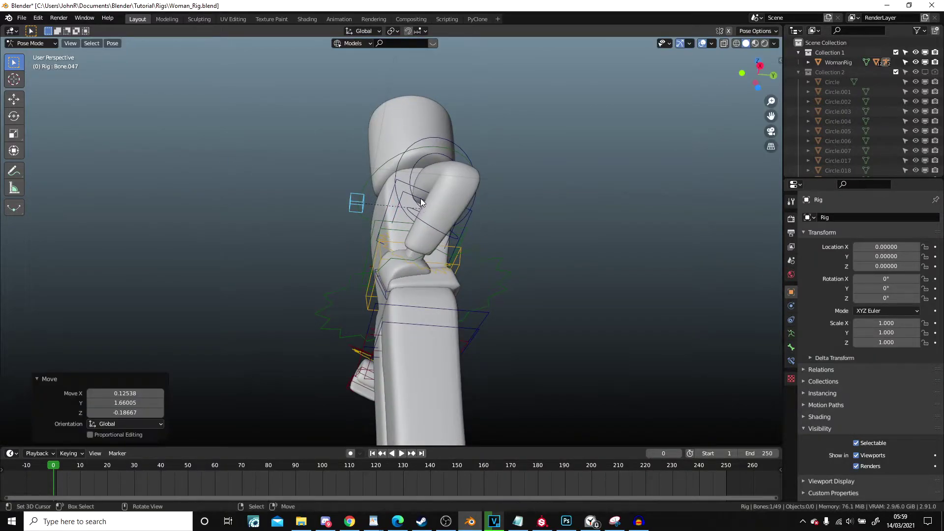
# - Examine the hand-on-hip pose and the waist controls from several angles
pyautogui.click(385, 261)
pyautogui.moveTo(385, 260); pyautogui.dragTo(487, 316, button='middle')
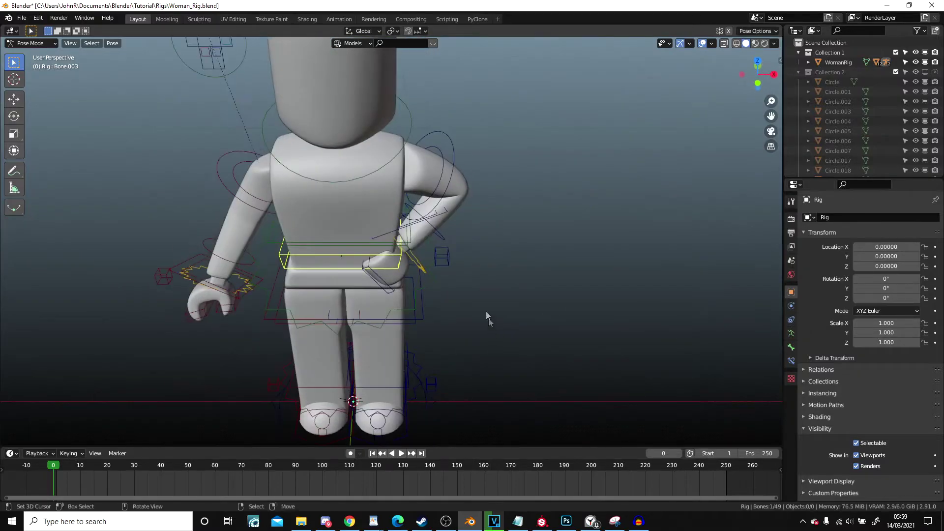
pyautogui.moveTo(438, 256); pyautogui.dragTo(397, 241, button='middle')
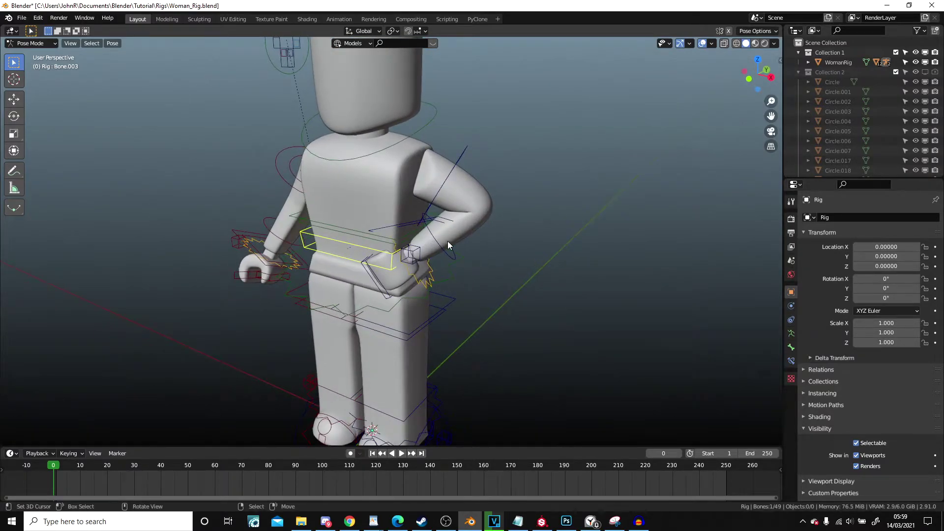
pyautogui.click(438, 250)
pyautogui.click(449, 279)
pyautogui.scroll(-5, 455, 282)
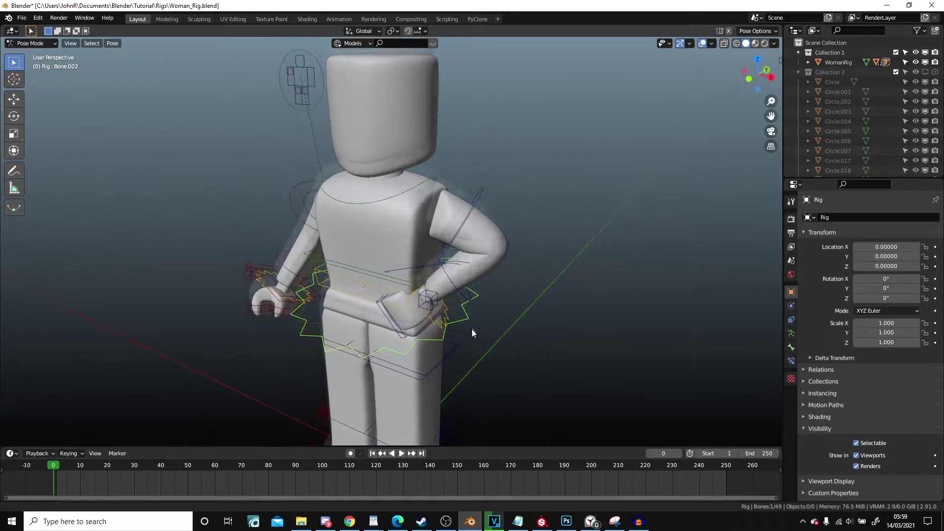
pyautogui.moveTo(485, 311); pyautogui.dragTo(522, 285, button='middle')
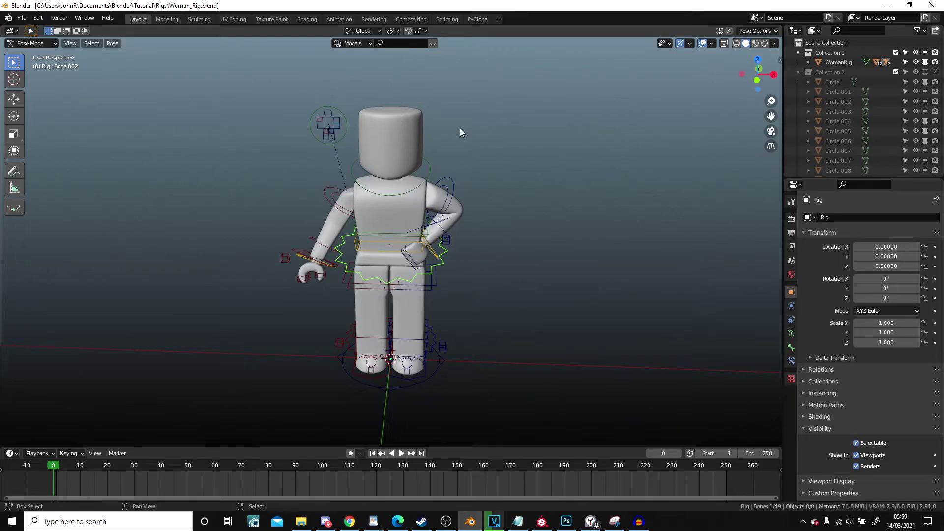
# - Set the left leg to IK by lowering its square on the IK/FK switch, and deselect all controls
pyautogui.scroll(3, 328, 176)
pyautogui.rightClick(332, 87)
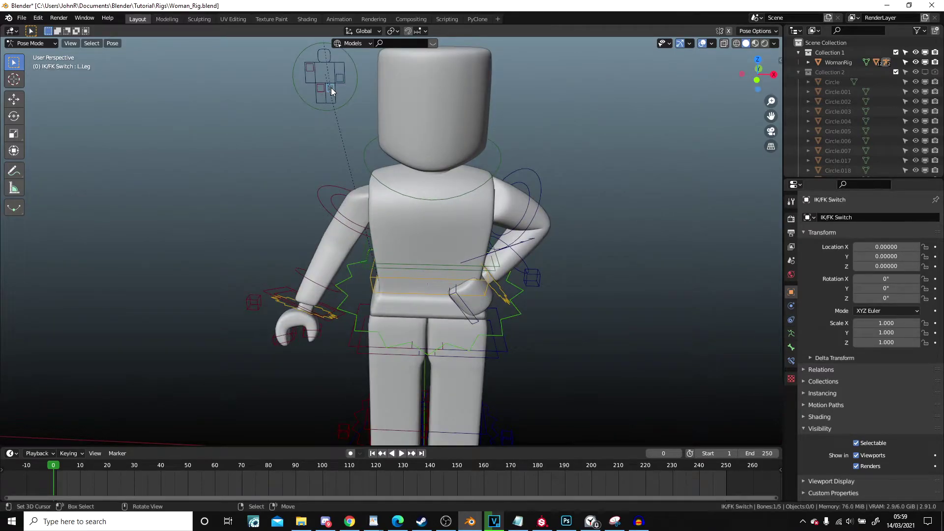
pyautogui.press('g')
pyautogui.click(340, 138)
pyautogui.scroll(-5, 506, 306)
pyautogui.scroll(1, 474, 237)
pyautogui.keyDown('shift'); pyautogui.moveTo(505, 306); pyautogui.dragTo(476, 244, button='middle'); pyautogui.keyUp('shift')
pyautogui.scroll(1, 473, 237)
pyautogui.scroll(1, 504, 240)
pyautogui.keyDown('shift'); pyautogui.moveTo(499, 188); pyautogui.dragTo(504, 234, button='middle'); pyautogui.keyUp('shift')
pyautogui.hotkey('alt', 'a')
# - Try rotating the head with the ring control around the neck
pyautogui.scroll(-1, 496, 190)
pyautogui.scroll(2, 503, 234)
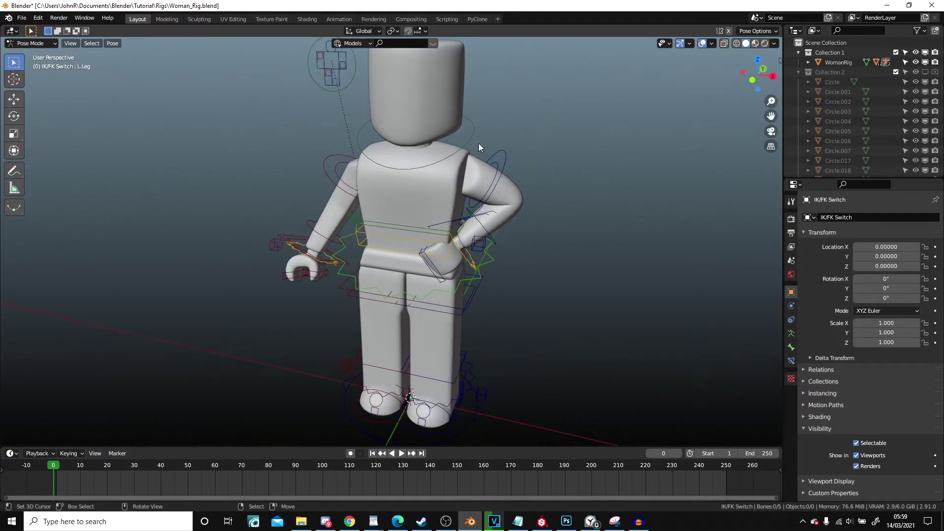
pyautogui.rightClick(479, 143)
pyautogui.press('r')
pyautogui.rightClick(496, 170)
# - Examine the full pose from several angles and inspect the bent left elbow up close
pyautogui.scroll(-4, 521, 204)
pyautogui.moveTo(527, 212); pyautogui.dragTo(512, 177, button='middle')
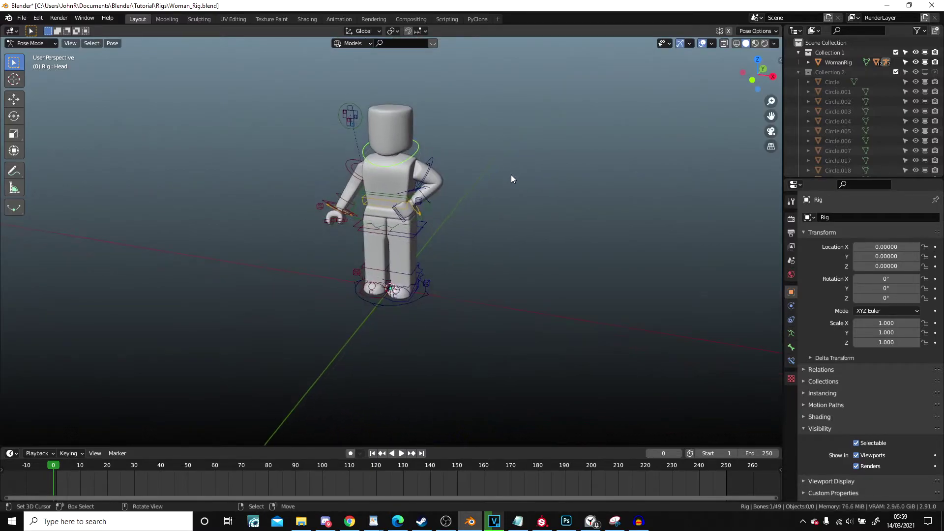
pyautogui.scroll(3, 541, 187)
pyautogui.moveTo(585, 196); pyautogui.dragTo(528, 183, button='middle')
pyautogui.scroll(2, 555, 215)
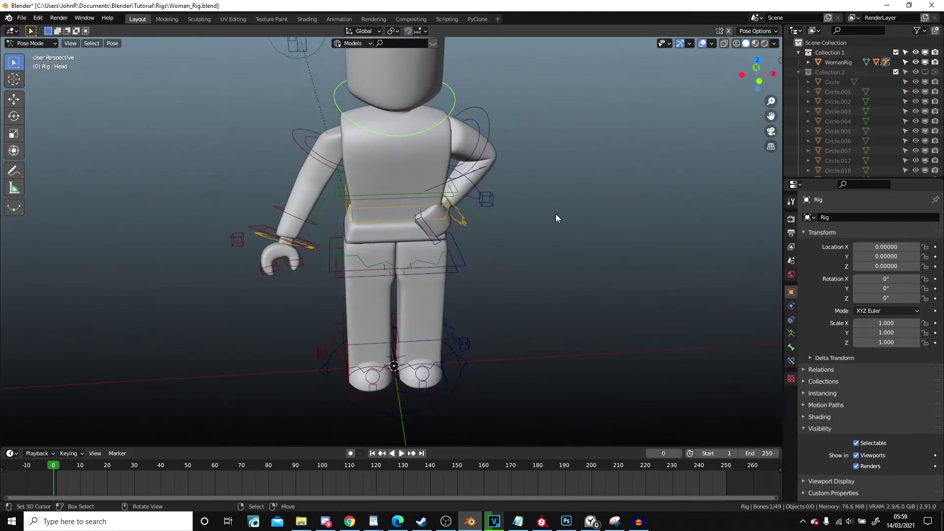
pyautogui.moveTo(555, 215); pyautogui.dragTo(445, 187, button='middle')
pyautogui.scroll(2, 549, 190)
pyautogui.scroll(4, 438, 213)
pyautogui.scroll(4, 573, 213)
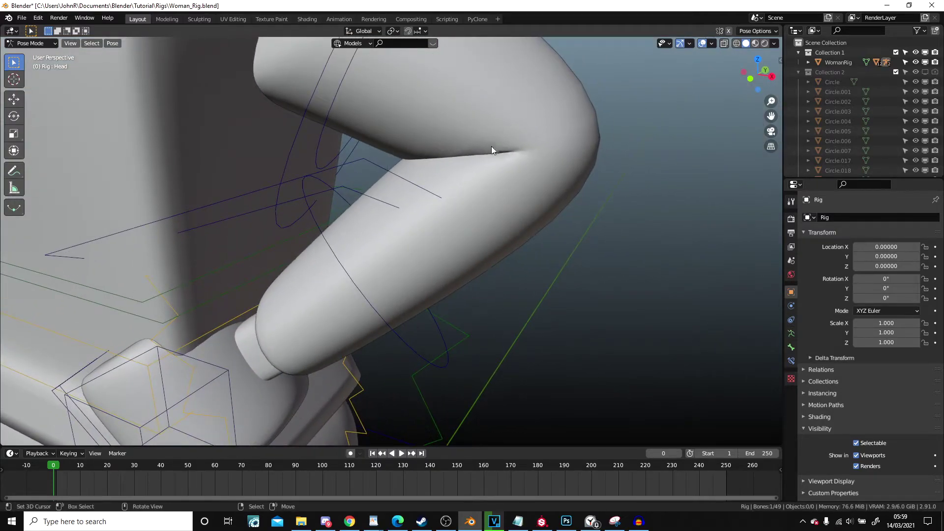
pyautogui.scroll(-8, 414, 167)
pyautogui.scroll(3, 487, 224)
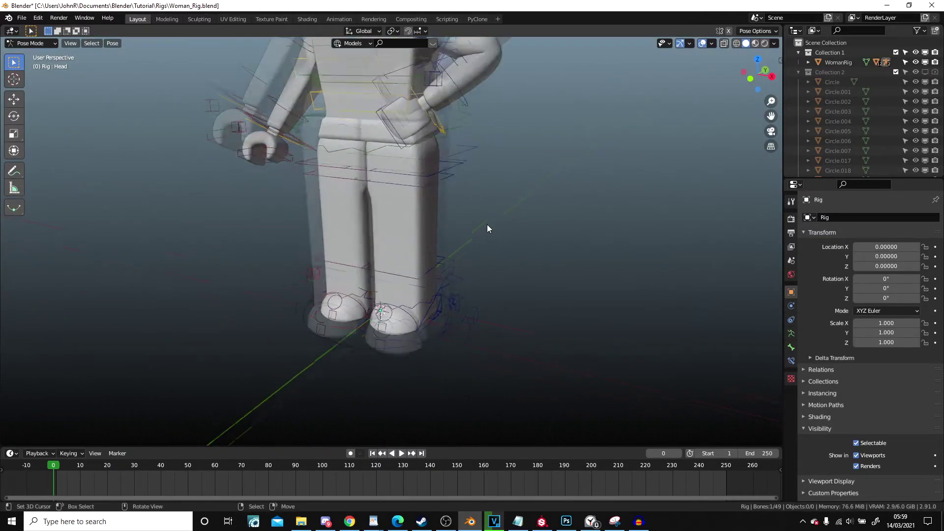
# - Lift the left heel and bend the knee by rotating the foot roll control from a side view
pyautogui.moveTo(487, 224); pyautogui.dragTo(473, 266, button='middle')
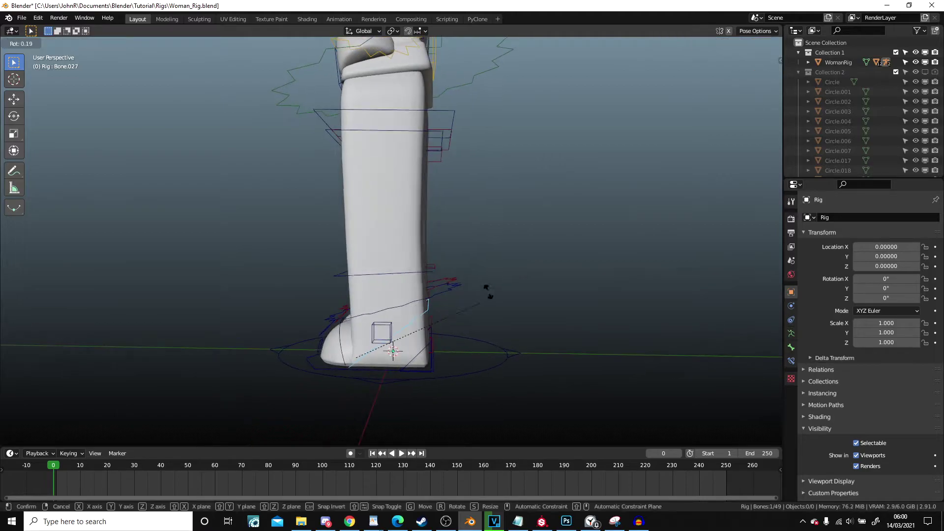
pyautogui.press('g')
pyautogui.click(476, 276)
pyautogui.press('g')
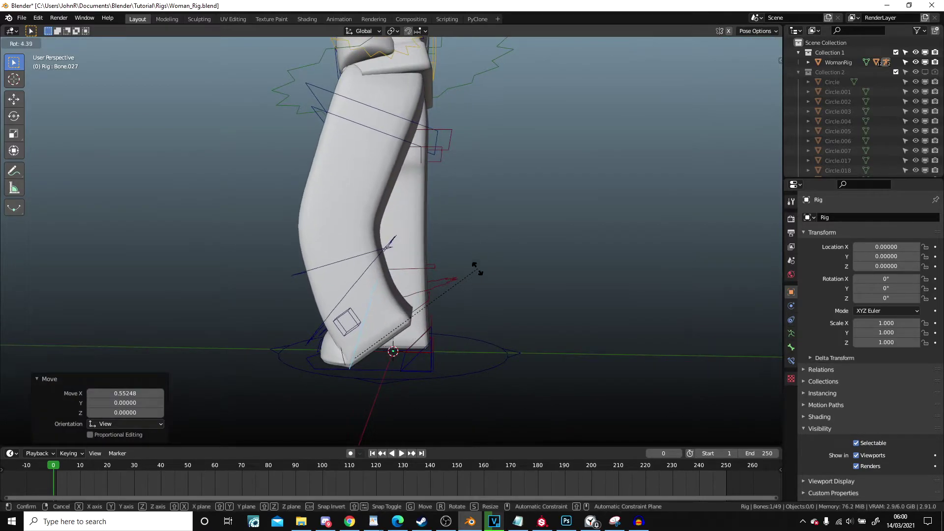
pyautogui.click(478, 274)
# - Try rotating the jagged ring around the left lower leg, and select the plain lower-leg control
pyautogui.rightClick(362, 267)
pyautogui.rightClick(364, 268)
pyautogui.press('r')
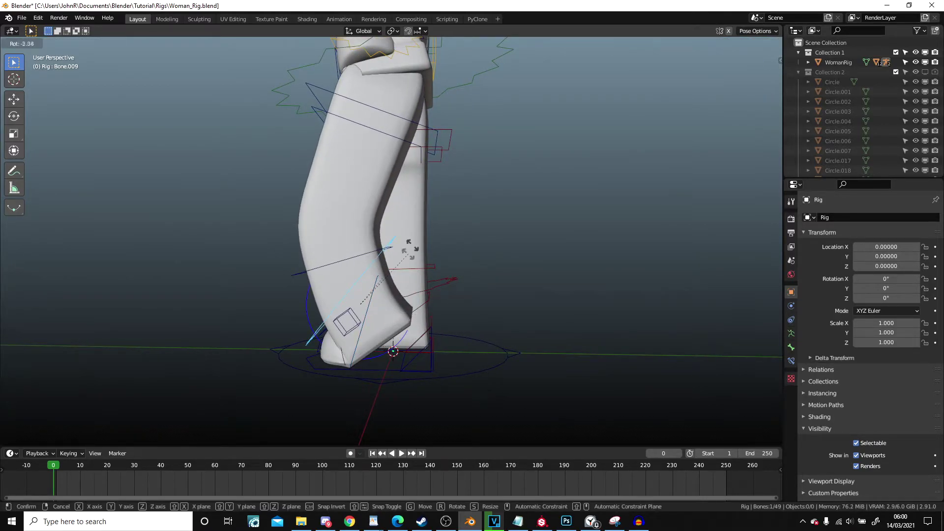
pyautogui.rightClick(412, 236)
pyautogui.rightClick(379, 248)
pyautogui.scroll(-6, 386, 213)
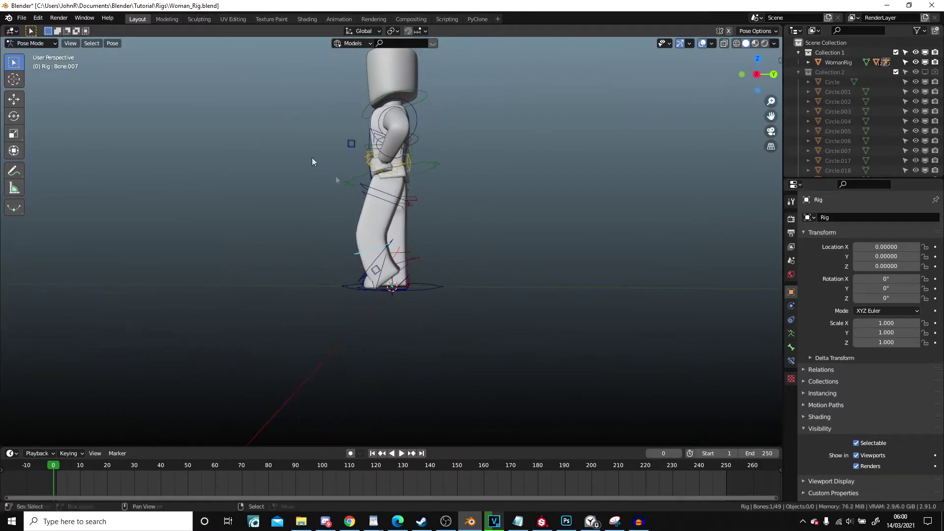
pyautogui.moveTo(311, 157); pyautogui.dragTo(437, 295, button='middle')
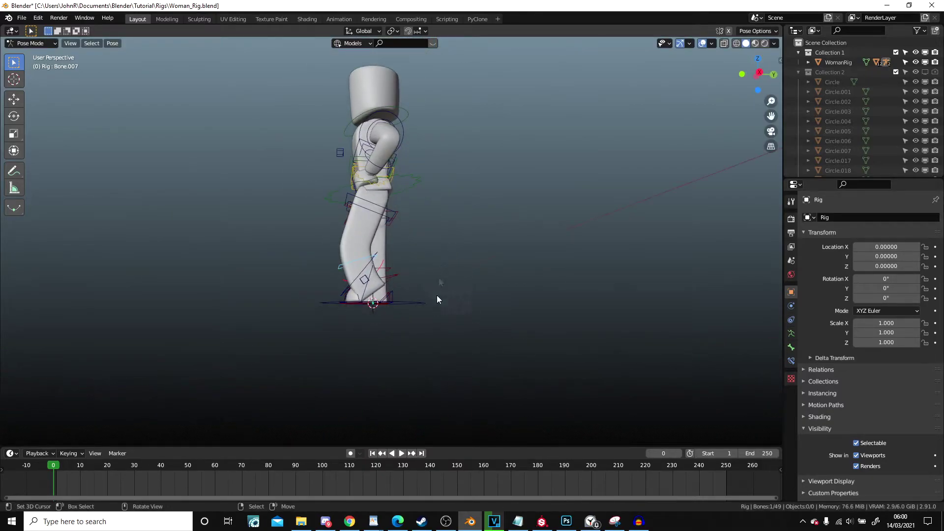
# - Lift the left foot control to bend the knee, and try moving the small box control inside the leg
pyautogui.scroll(5, 408, 334)
pyautogui.press('g')
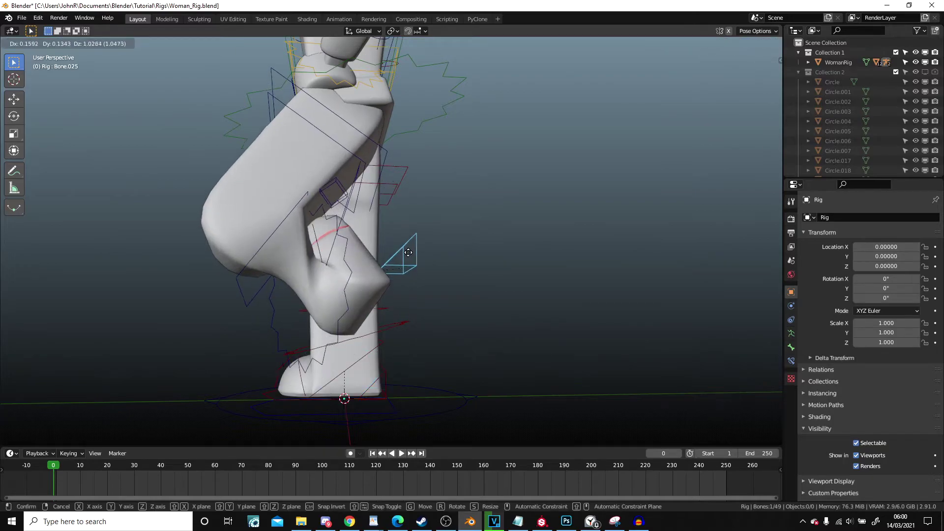
pyautogui.click(413, 219)
pyautogui.click(334, 190)
pyautogui.press('g')
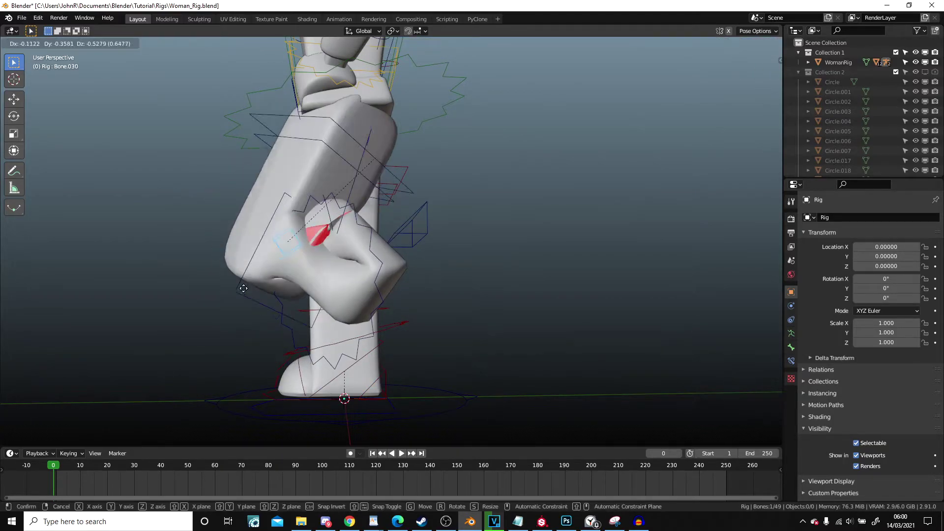
pyautogui.rightClick(322, 342)
# - Rotate the left foot control about 88° in the side view, and move it about -0.38 along Y and 0.15 along Z
pyautogui.click(424, 238)
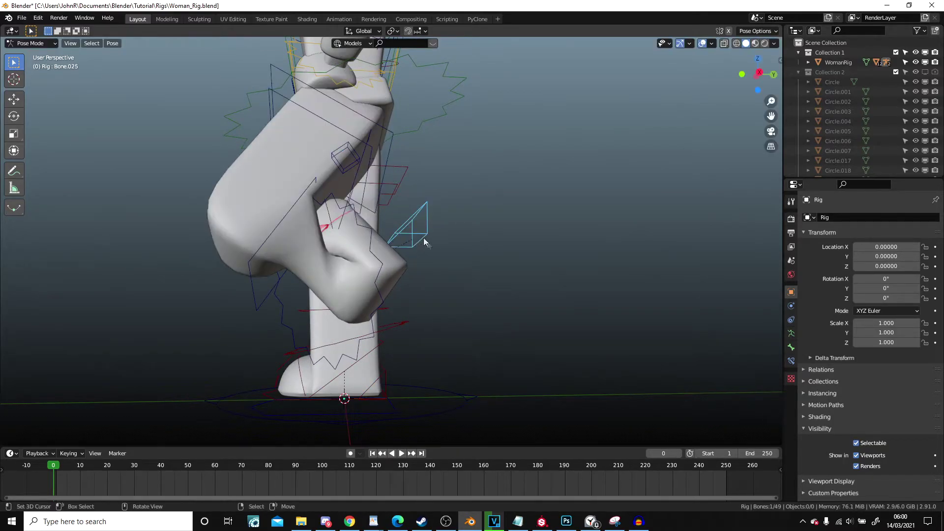
pyautogui.press('r')
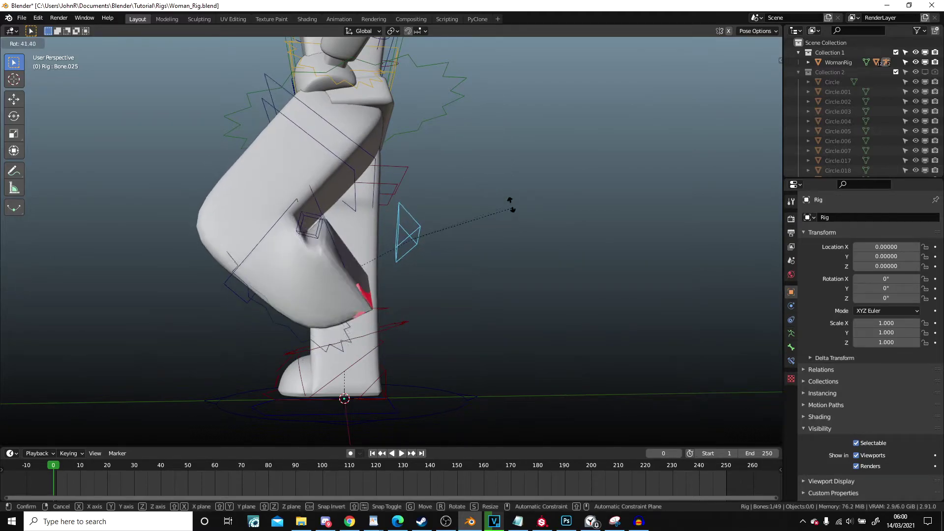
pyautogui.click(489, 88)
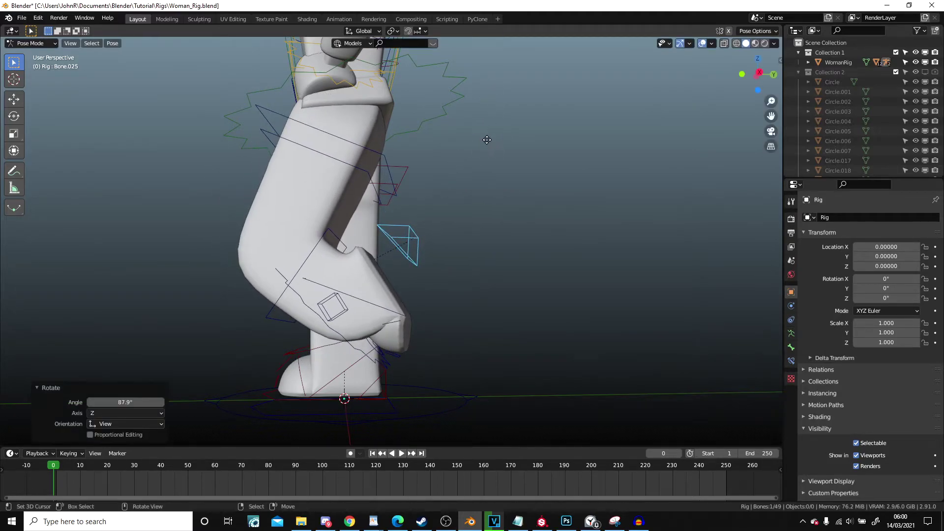
pyautogui.press('g')
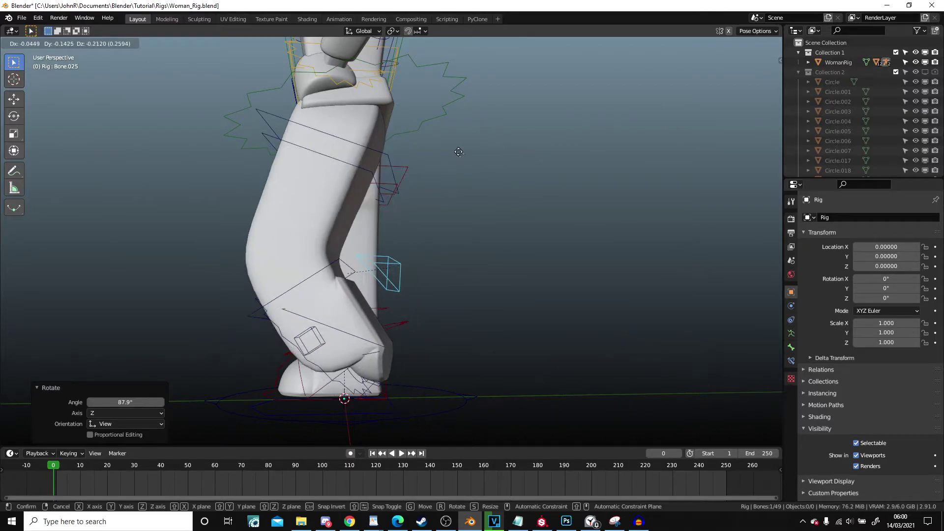
pyautogui.click(434, 105)
# - Raise the left foot control about 0.1 along Z, and try rotating it again
pyautogui.scroll(1, 453, 222)
pyautogui.moveTo(472, 207)
pyautogui.keyDown('shift'); pyautogui.mouseDown(button='middle')
pyautogui.moveTo(484, 134)
pyautogui.moveTo(491, 185)
pyautogui.moveTo(543, 140)
pyautogui.moveTo(474, 188)
pyautogui.moveTo(488, 203)
pyautogui.mouseUp(button='middle'); pyautogui.keyUp('shift')
pyautogui.scroll(2, 492, 185)
pyautogui.press('g')
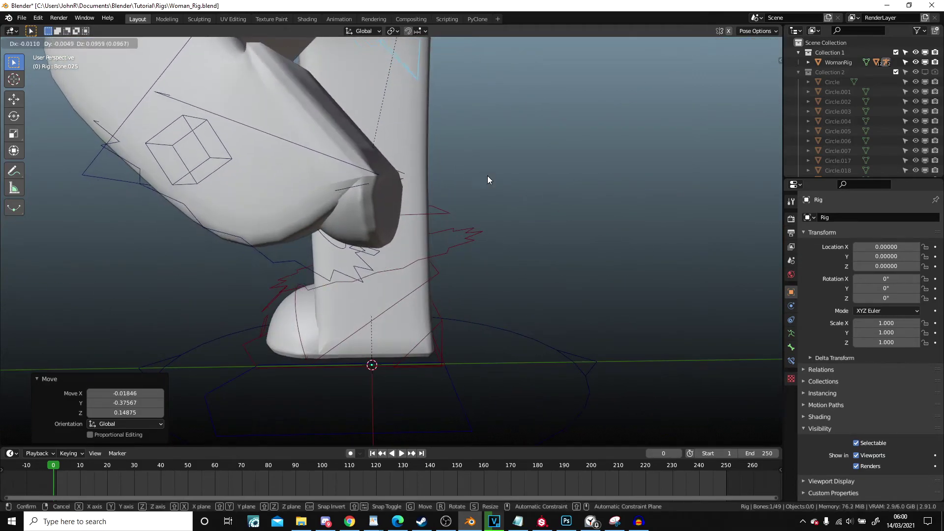
pyautogui.click(488, 176)
pyautogui.scroll(-3, 488, 175)
pyautogui.press('r')
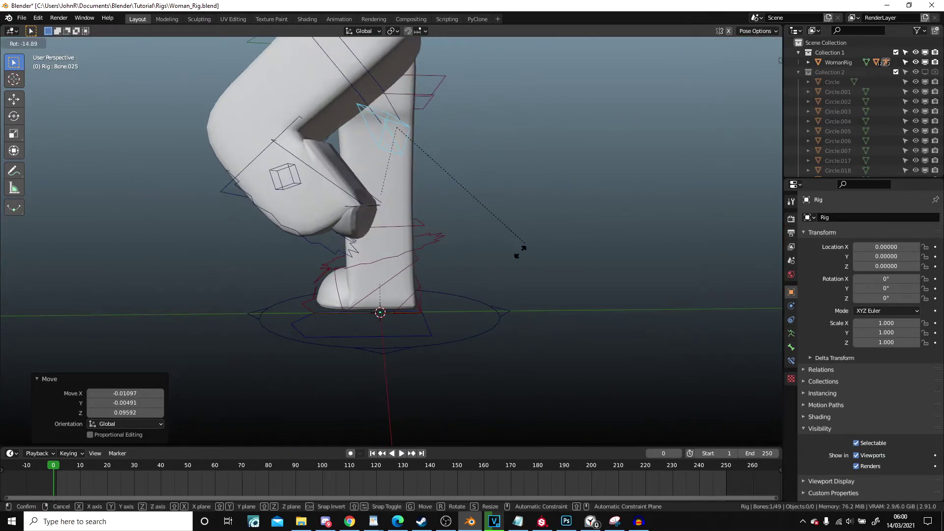
pyautogui.rightClick(422, 288)
# - Select all the rig controls and return the character to its rest pose
pyautogui.press('a')
pyautogui.scroll(-6, 453, 266)
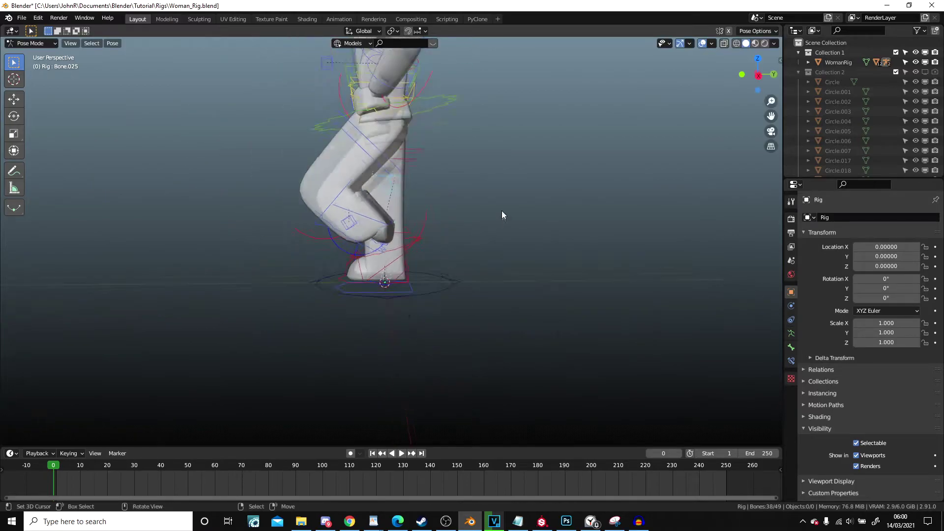
pyautogui.moveTo(501, 210); pyautogui.dragTo(586, 229, button='middle')
pyautogui.hotkey('ctrl', 'z')
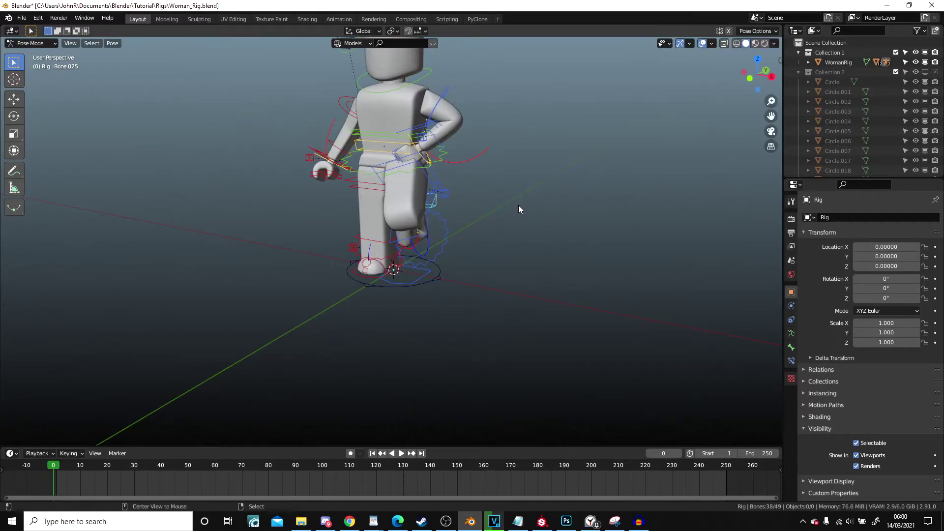
pyautogui.hotkey('ctrl', 'z')
# - Slide the left leg and left arm sliders of the IK/FK Switch beside the head down to their lower limits
pyautogui.scroll(5, 477, 217)
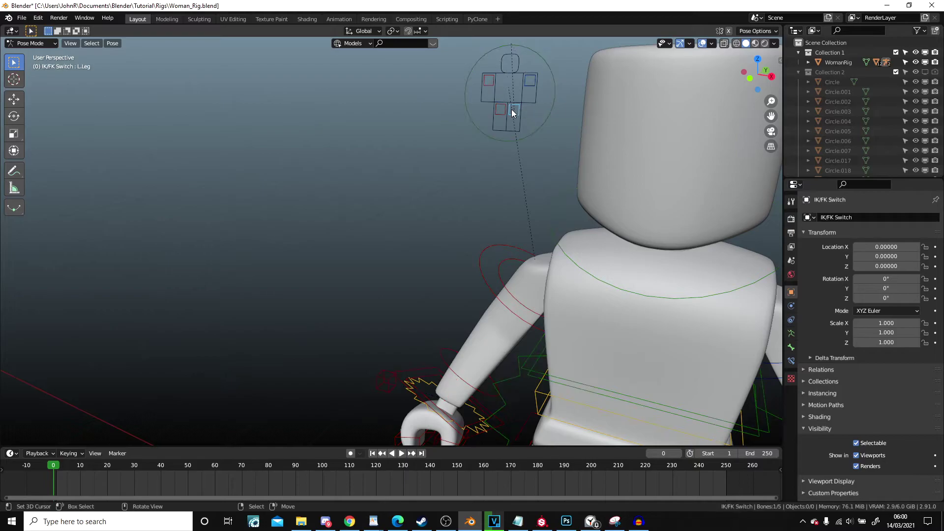
pyautogui.scroll(-7, 515, 168)
pyautogui.moveTo(515, 170); pyautogui.dragTo(479, 172, button='middle')
pyautogui.scroll(4, 476, 170)
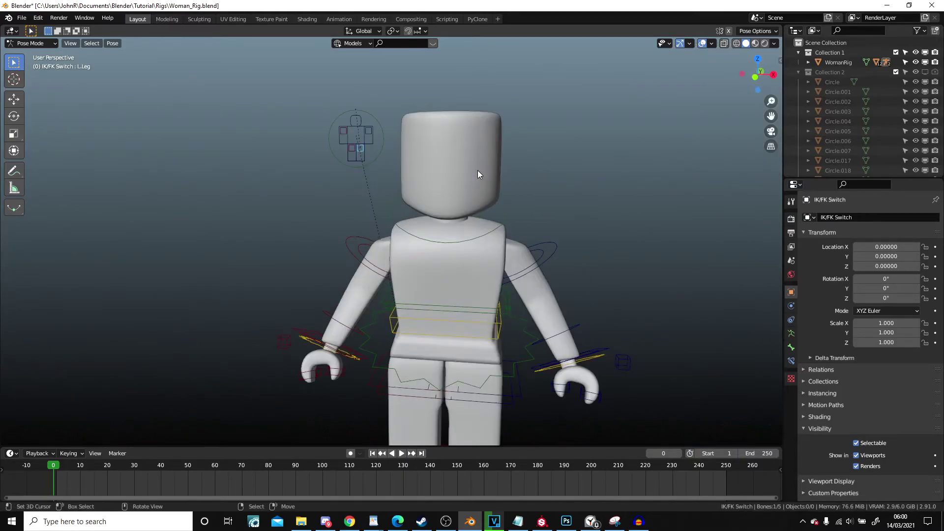
pyautogui.scroll(2, 478, 171)
pyautogui.press('g')
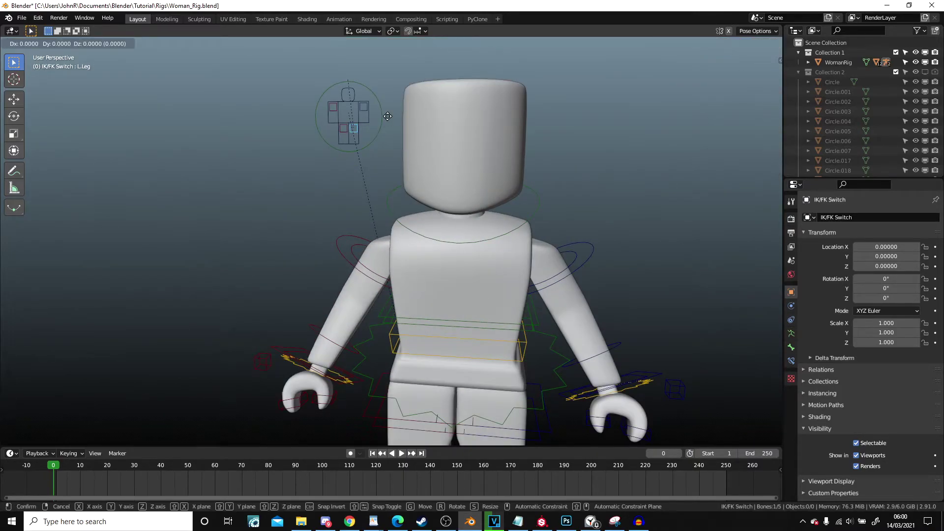
pyautogui.click(394, 180)
pyautogui.rightClick(365, 111)
pyautogui.press('g')
pyautogui.click(371, 156)
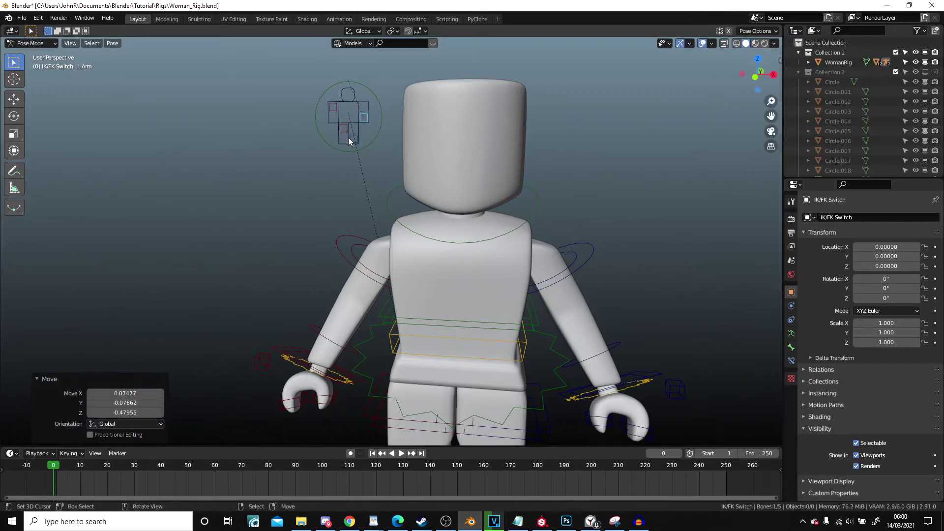
# - Slide the right leg and right arm sliders of the IK/FK Switch down to their lower limits
pyautogui.press('g')
pyautogui.click(344, 133)
pyautogui.click(333, 107)
pyautogui.press('g')
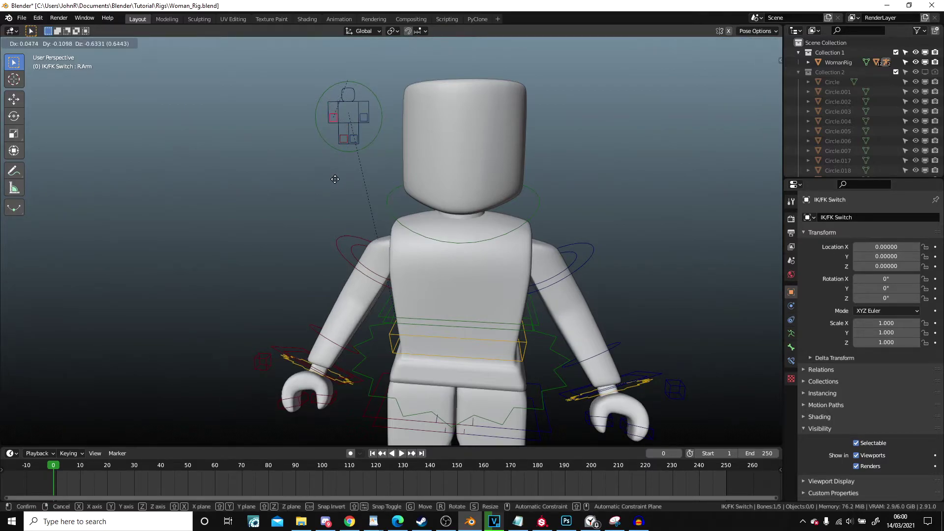
pyautogui.click(336, 180)
# - Select all the bones of the IK/FK Switch and hide them
pyautogui.press('a')
pyautogui.press('h')
pyautogui.scroll(-4, 373, 185)
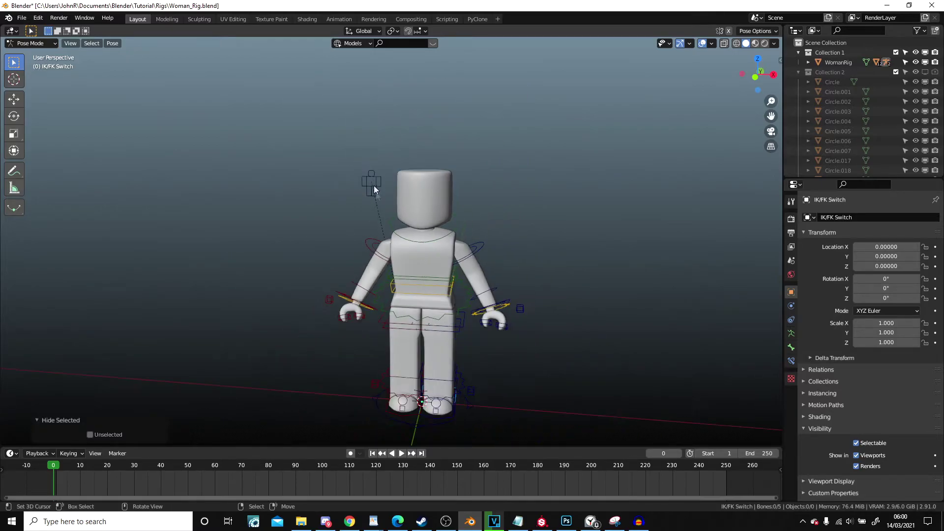
# - Test the left leg by moving its foot control forward and up from a side view
pyautogui.moveTo(426, 308); pyautogui.dragTo(393, 314, button='middle')
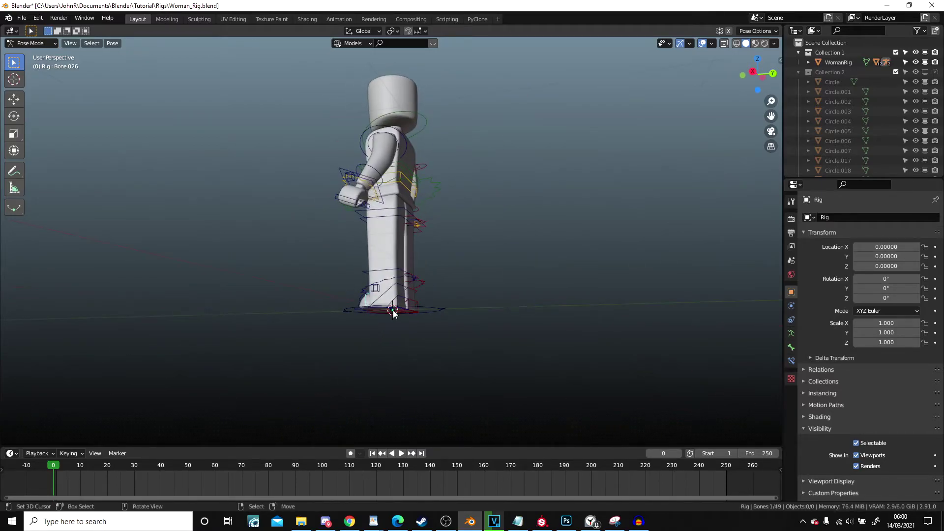
pyautogui.press('g')
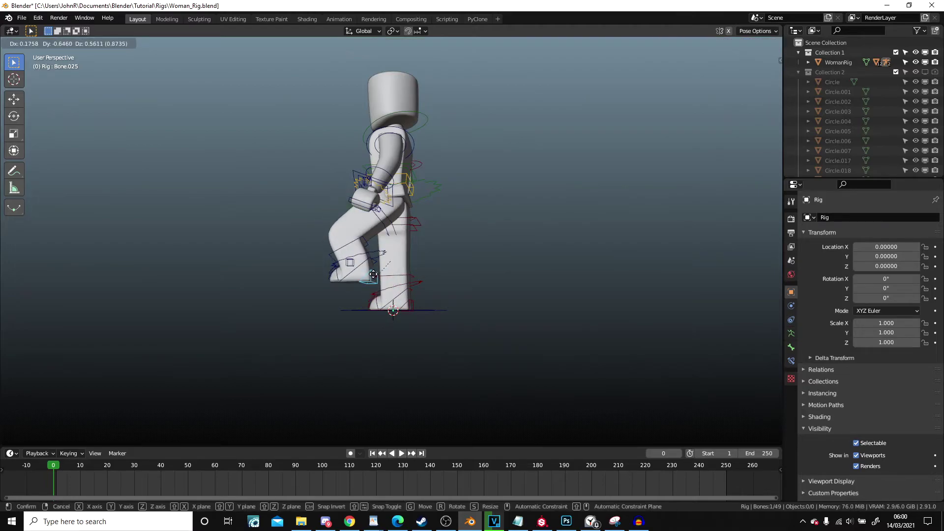
pyautogui.click(373, 274)
# - Test the left arm by moving its hand control forward and up
pyautogui.rightClick(386, 192)
pyautogui.moveTo(386, 192); pyautogui.dragTo(402, 276, button='middle')
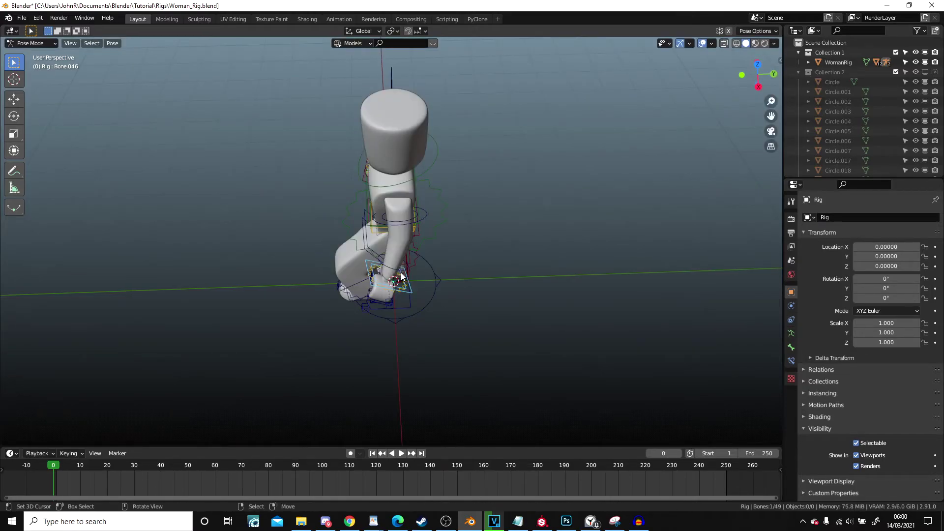
pyautogui.press('g')
pyautogui.click(368, 234)
# - Clear the location of all the rig controls to restore the rest pose
pyautogui.moveTo(370, 234); pyautogui.dragTo(480, 198, button='middle')
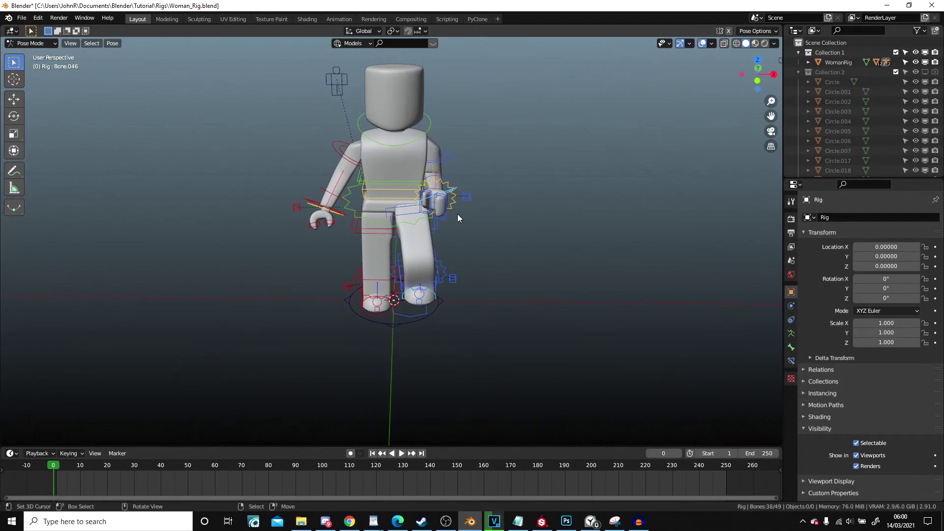
pyautogui.hotkey('alt', 'g')
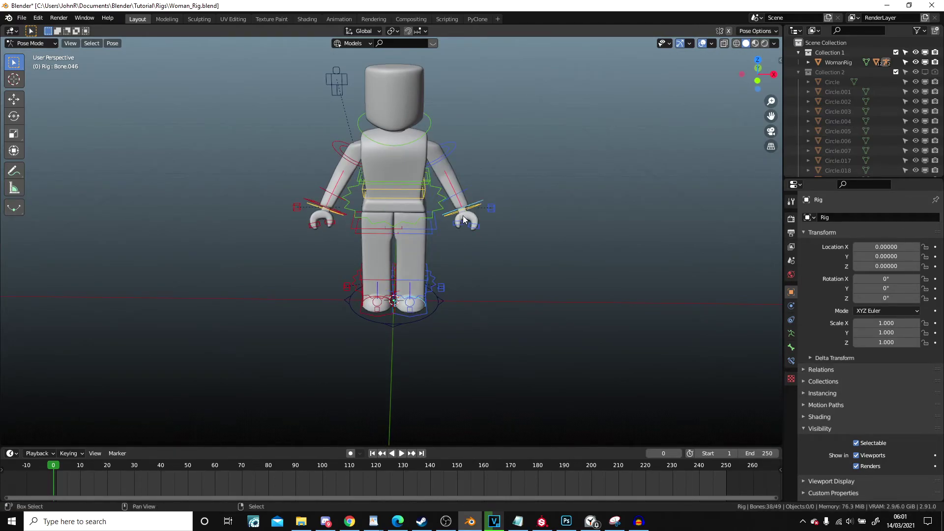
pyautogui.keyDown('shift'); pyautogui.moveTo(464, 233); pyautogui.dragTo(435, 302, button='middle'); pyautogui.keyUp('shift')
pyautogui.scroll(2, 436, 315)
pyautogui.moveTo(437, 368); pyautogui.dragTo(489, 253, button='middle')
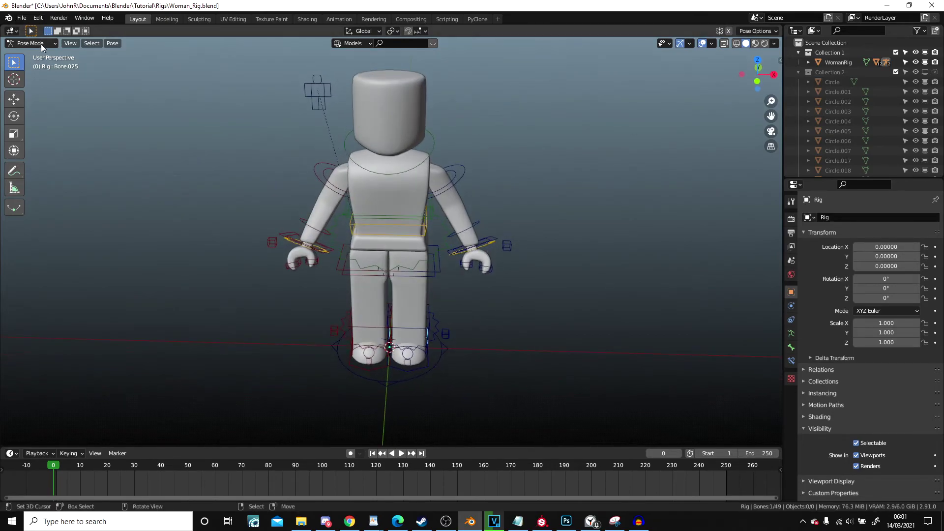
pyautogui.keyDown('shift'); pyautogui.moveTo(481, 213); pyautogui.dragTo(493, 168, button='middle'); pyautogui.keyUp('shift')
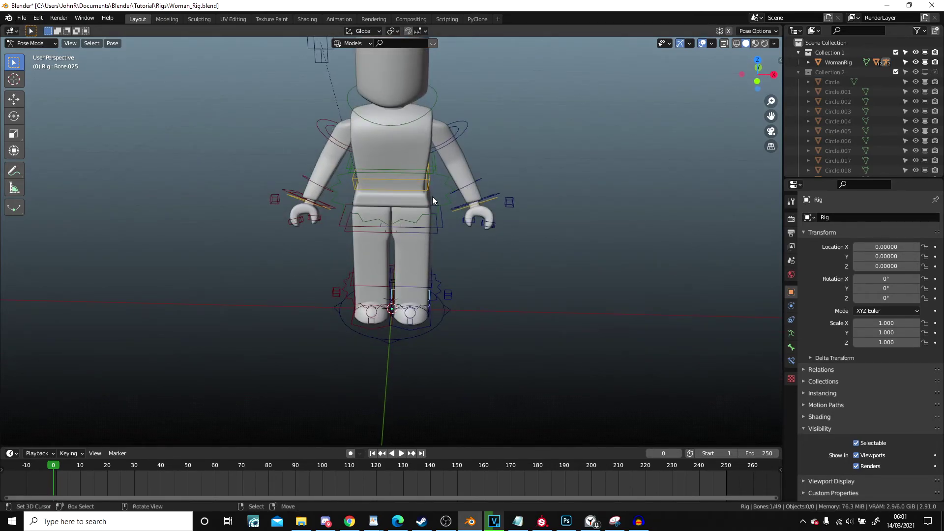
pyautogui.keyDown('shift'); pyautogui.moveTo(508, 166); pyautogui.dragTo(502, 197, button='middle'); pyautogui.keyUp('shift')
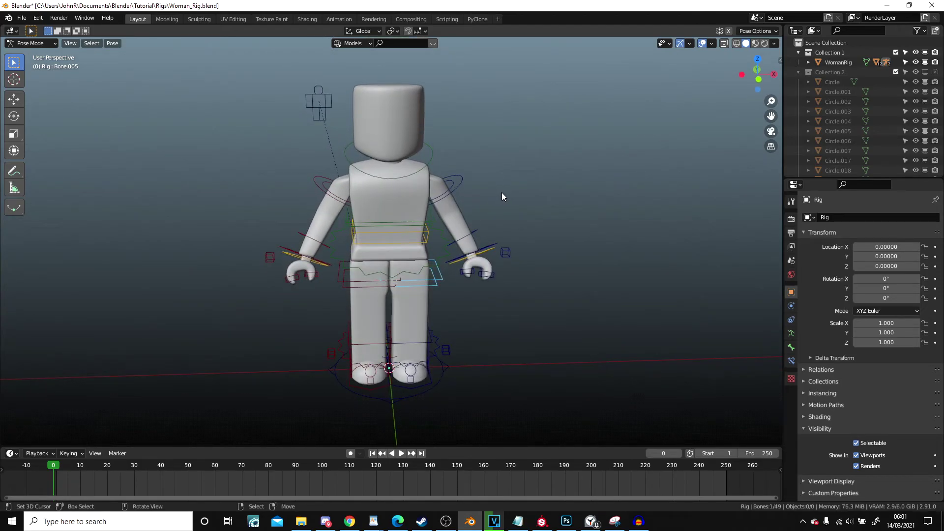